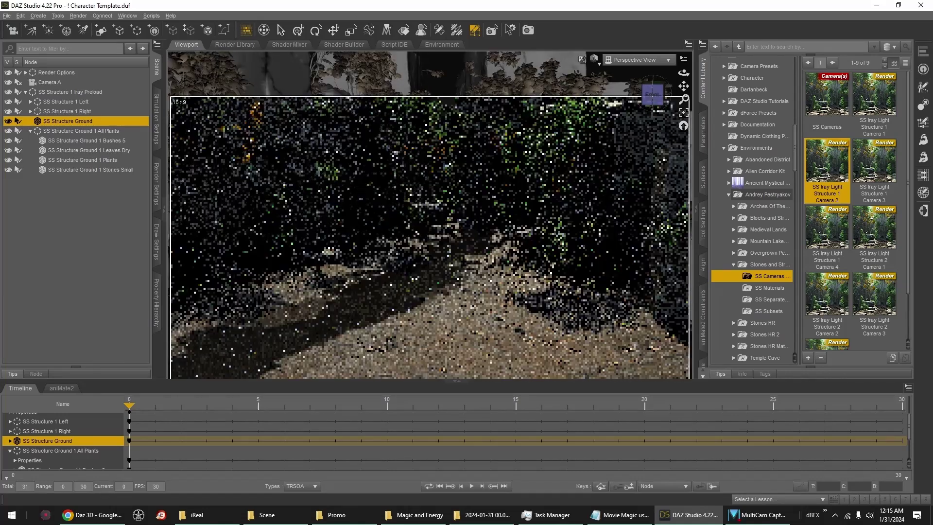
Switch the viewport from the rendered preview to a real-time textured draw style.
key(ctrl+9)
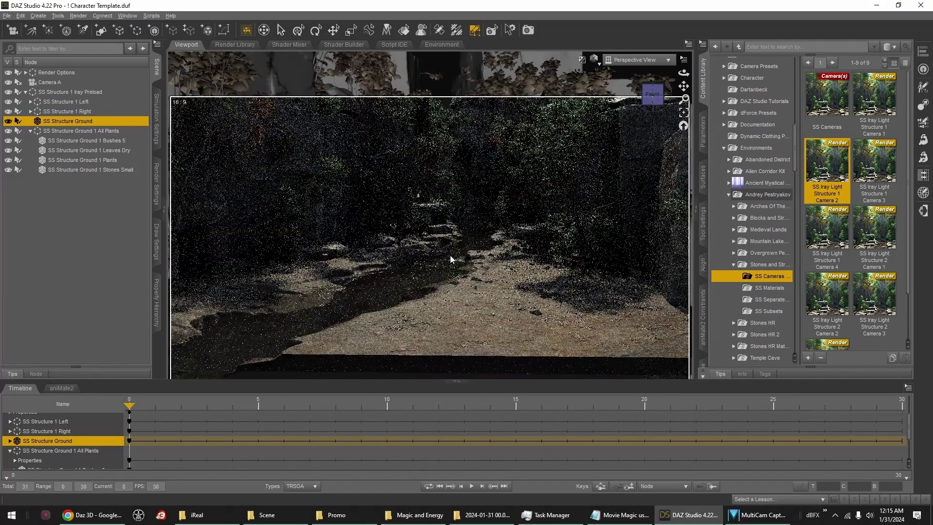
scroll(450, 256, up, 6)
scroll(450, 255, up, 2)
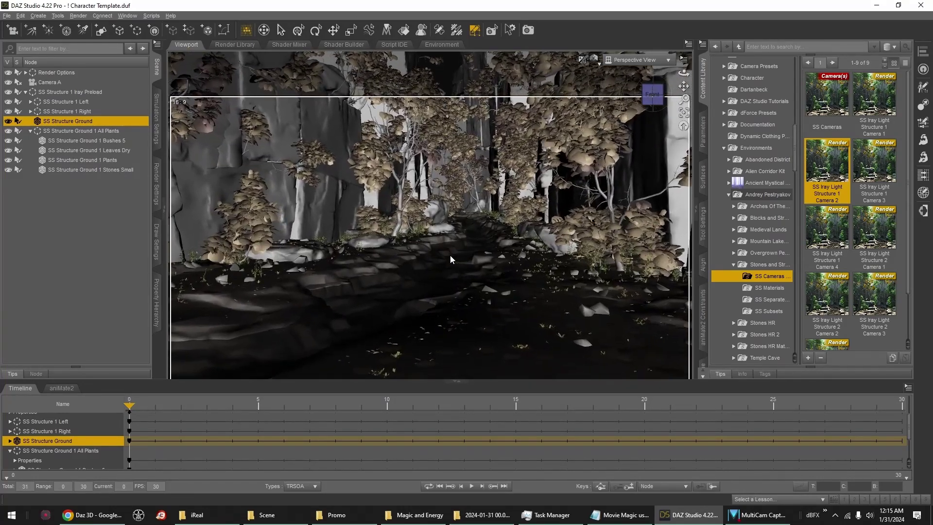
click(600, 67)
click(593, 156)
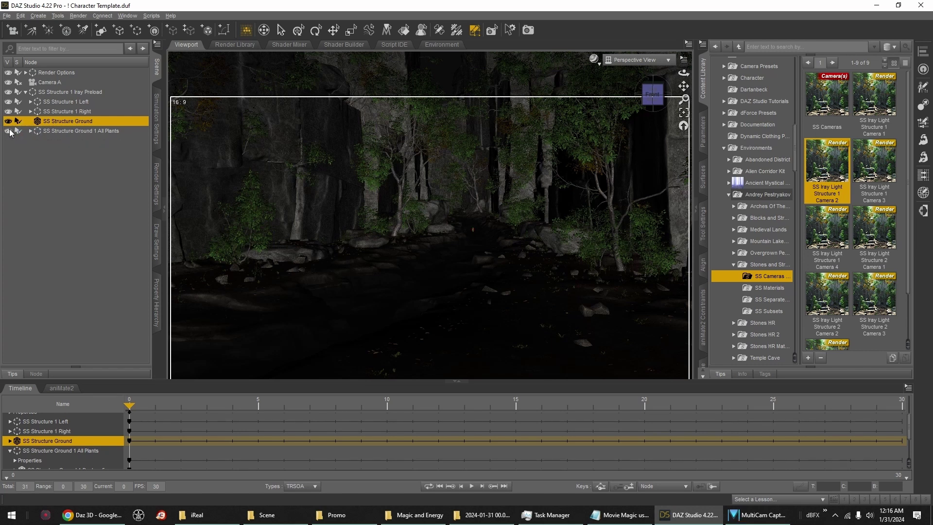
Hide the SS Structure 1 Left and Right groups along with the Ground 1 All Plants group.
click(8, 112)
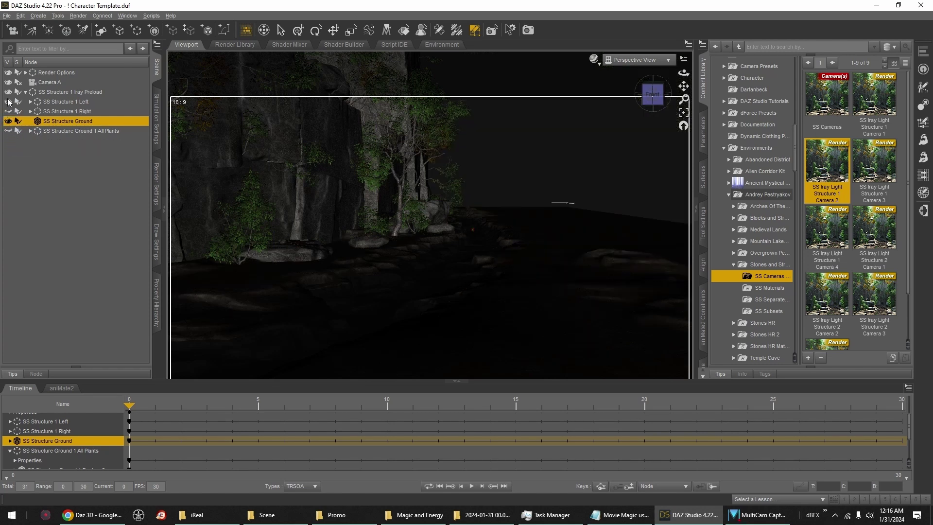
click(9, 102)
Load the Quiet-Cove ocean into the scene and move it toward the camera to a Z translation of about 2287.
double_click(887, 99)
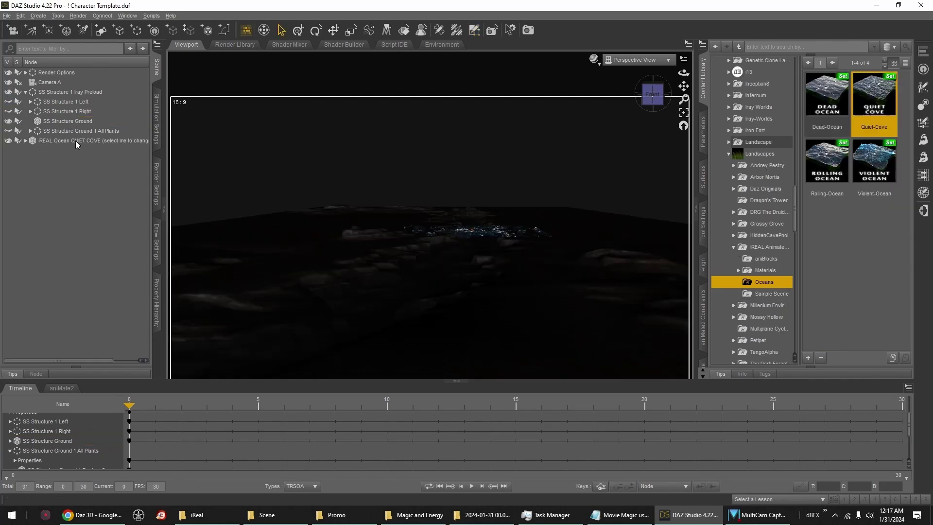
click(76, 141)
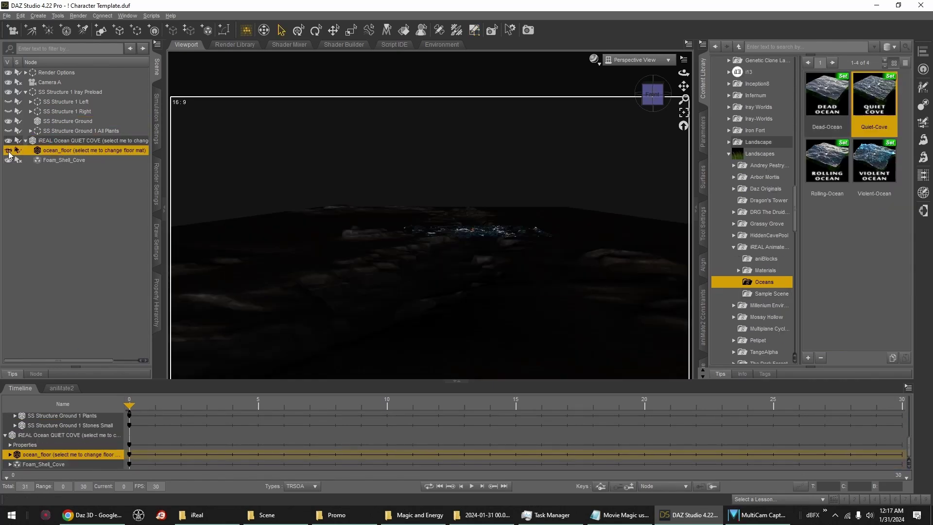
click(702, 132)
click(740, 88)
drag(845, 105, 863, 105)
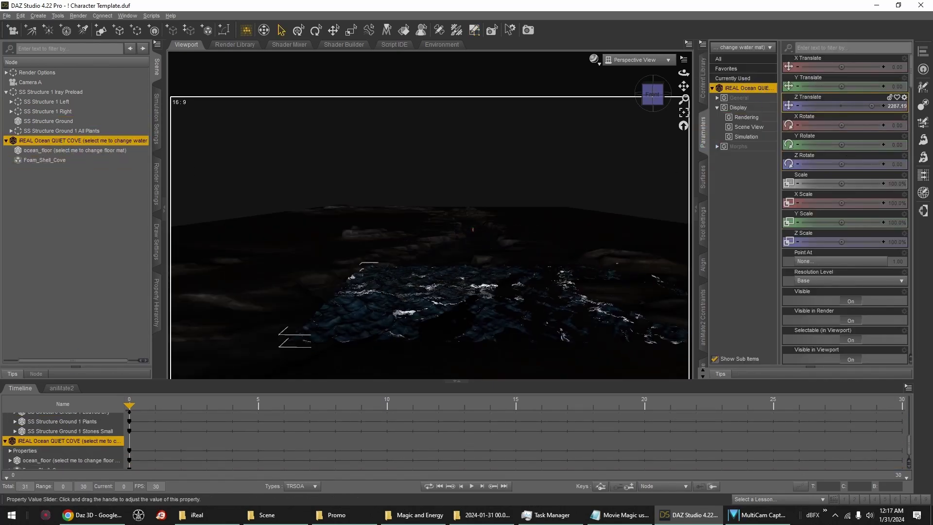
Apply the Quiet-Cove aniBlock to the ocean, extend the block for a longer animation and play it back.
click(5, 411)
double_click(882, 110)
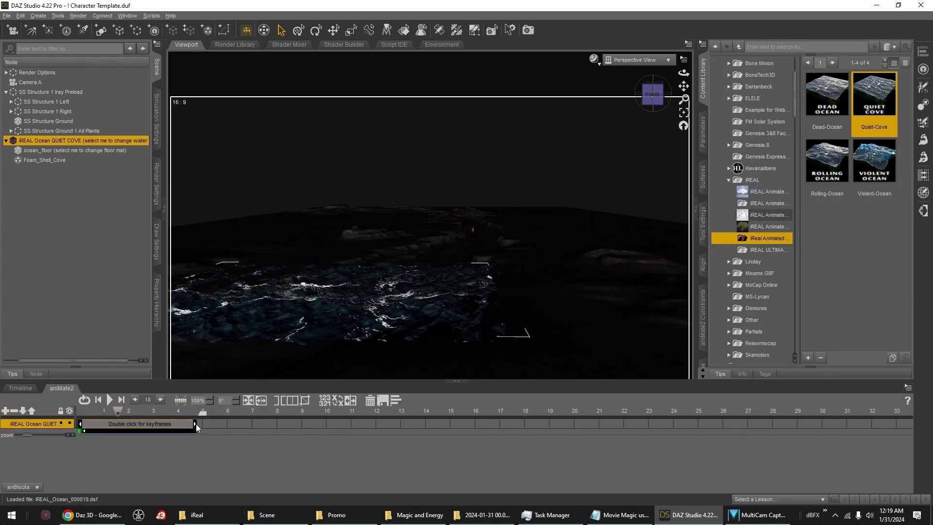
drag(196, 423, 324, 425)
click(110, 400)
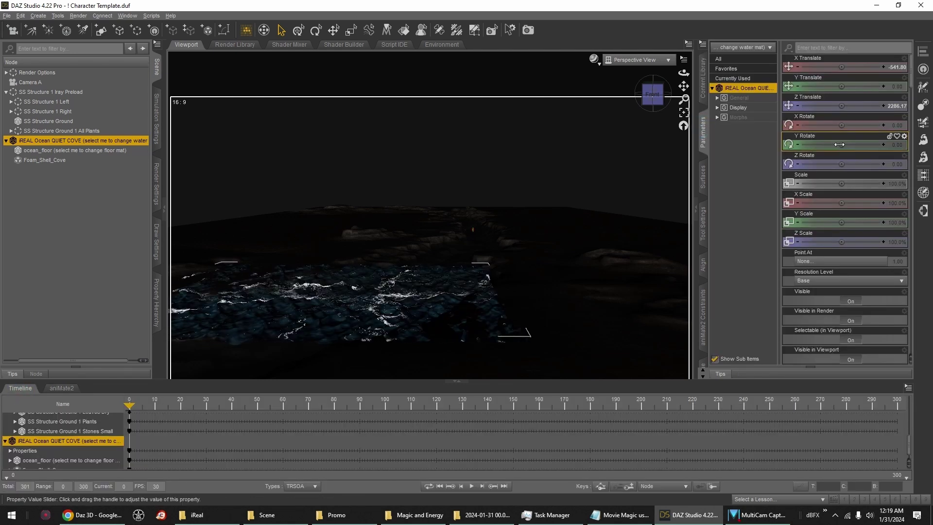
click(471, 486)
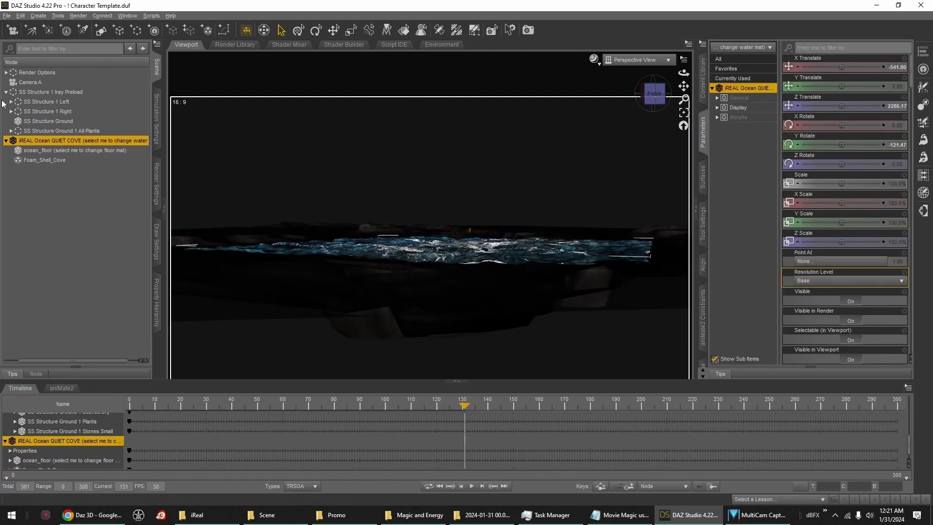
Hide the ocean floor and fit the water into the riverbed with Y translation -31.23 and Y scale 13.3%.
click(9, 92)
drag(653, 94, 657, 135)
click(9, 150)
click(8, 150)
click(9, 92)
mouse_move(840, 87)
mouse_down()
mouse_move(830, 86)
mouse_move(842, 84)
mouse_up()
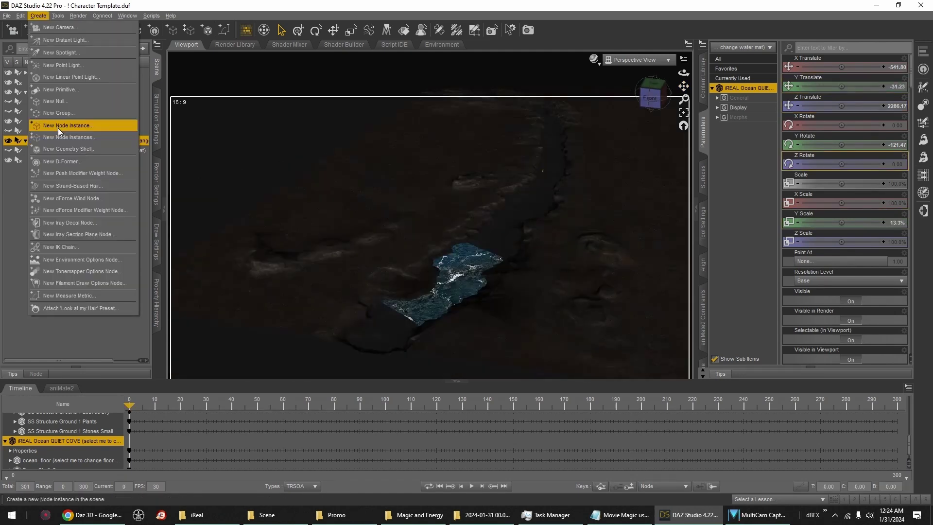
Create six node instances of the Quiet Cove ocean.
click(59, 128)
key(Return)
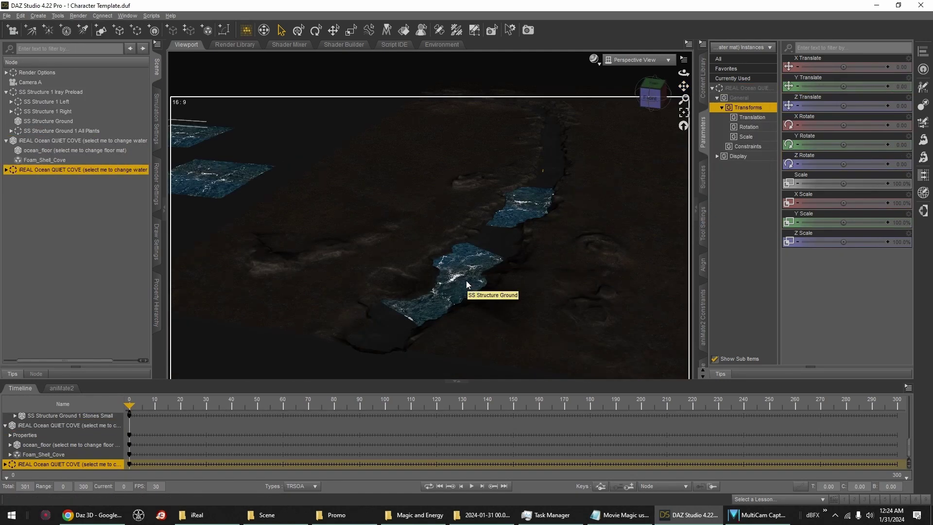
Align the first instance to the original ocean by their origins on the X, Y and Z axes.
click(51, 180)
click(923, 52)
click(771, 54)
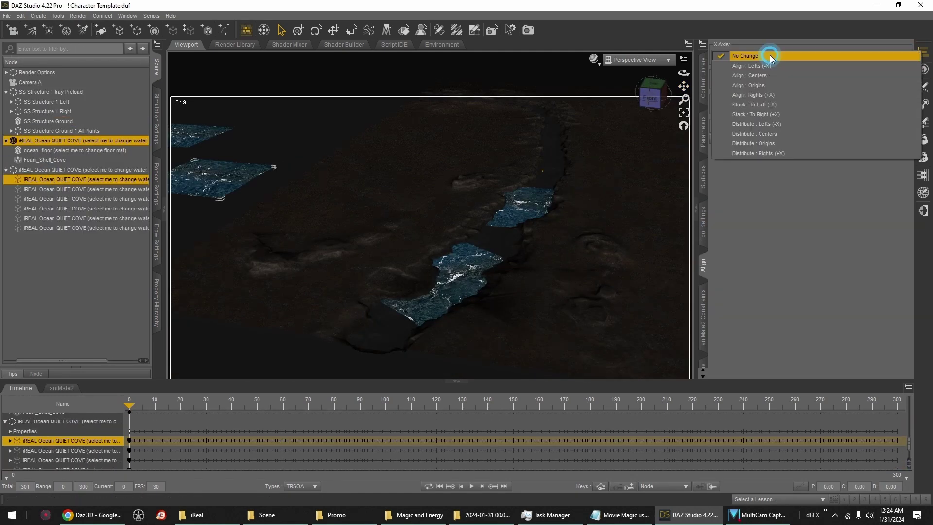
click(769, 86)
click(766, 89)
click(764, 120)
click(762, 124)
click(766, 154)
click(776, 168)
Match the first instance to the original's -121.47 Y rotation and move it to about X -1127, Z 3106.
click(69, 141)
click(702, 131)
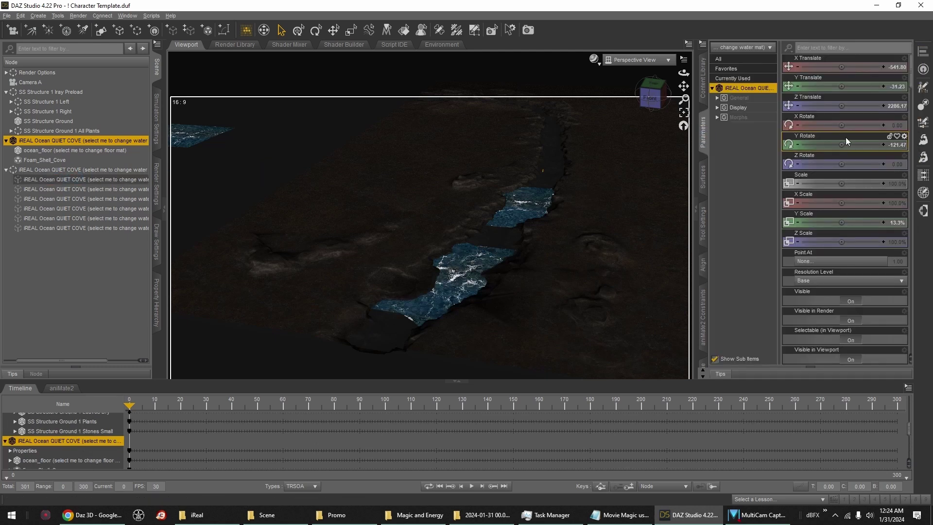
click(131, 180)
drag(844, 106, 872, 106)
drag(854, 67, 841, 71)
drag(844, 106, 835, 106)
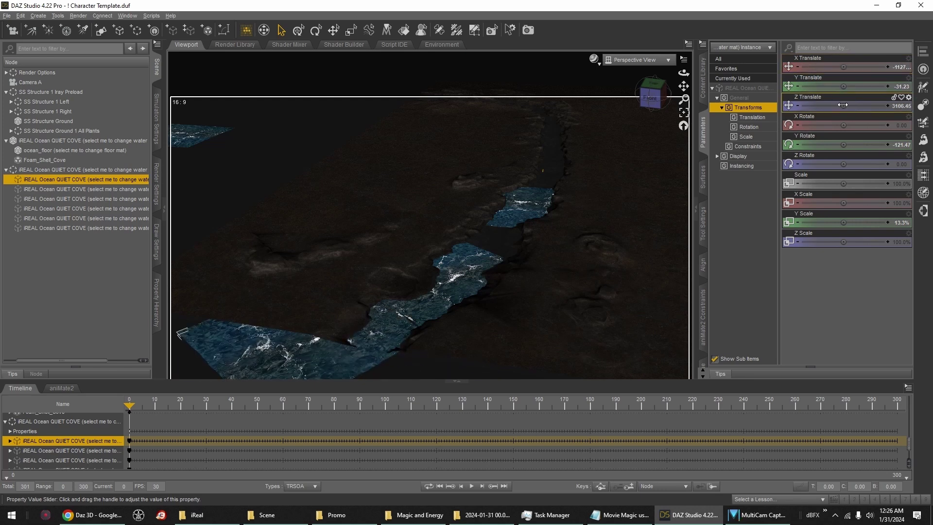
Hide SS Structure Ground and fine-tune the first instance against the original water, at about X -1065 and Z 3137.64.
drag(81, 360, 30, 369)
click(8, 121)
drag(844, 67, 849, 67)
middle_drag(608, 204, 573, 243)
scroll(519, 277, up, 4)
middle_drag(520, 277, 520, 204)
drag(843, 106, 851, 106)
drag(843, 67, 840, 67)
drag(843, 106, 836, 106)
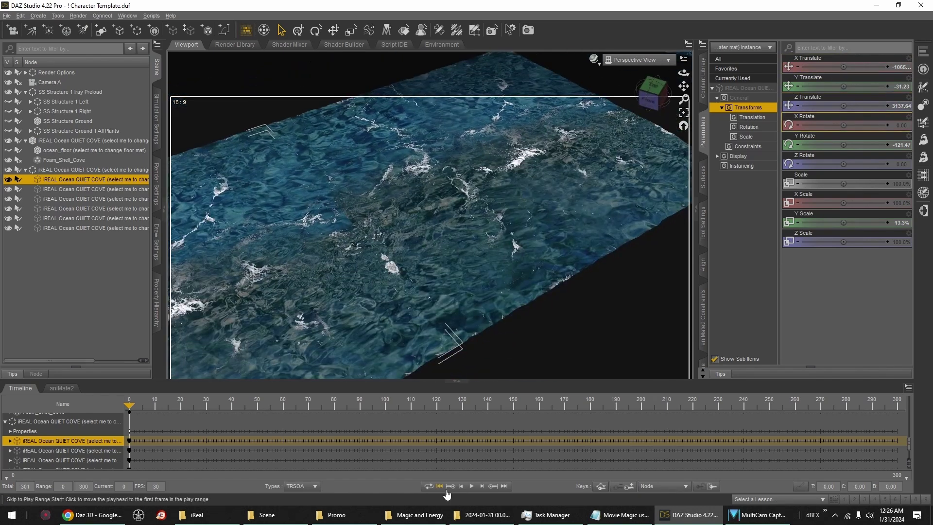
Go to frame 144 and butt the second instance against the original water at X -21.41, Z 1432.17.
drag(129, 405, 498, 406)
click(78, 189)
click(94, 191)
drag(843, 145, 826, 145)
drag(844, 106, 837, 105)
drag(844, 67, 848, 67)
scroll(535, 219, down, 2)
drag(843, 106, 836, 106)
drag(841, 69, 865, 67)
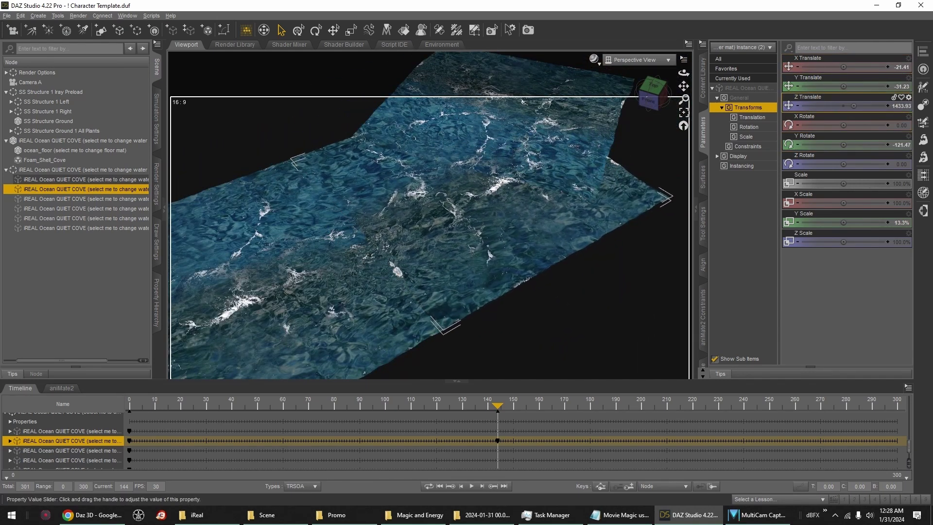
drag(843, 106, 844, 106)
Show SS Structure Ground again and return the playhead to frame 0.
mouse_move(684, 73)
mouse_down()
mouse_move(683, 61)
mouse_move(684, 85)
mouse_up()
drag(62, 360, 49, 360)
click(8, 121)
scroll(445, 243, down, 3)
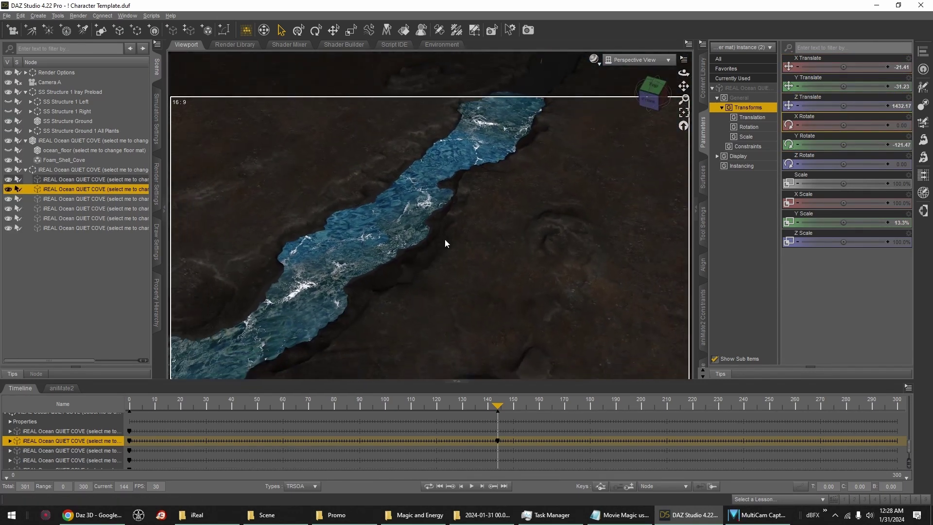
click(441, 485)
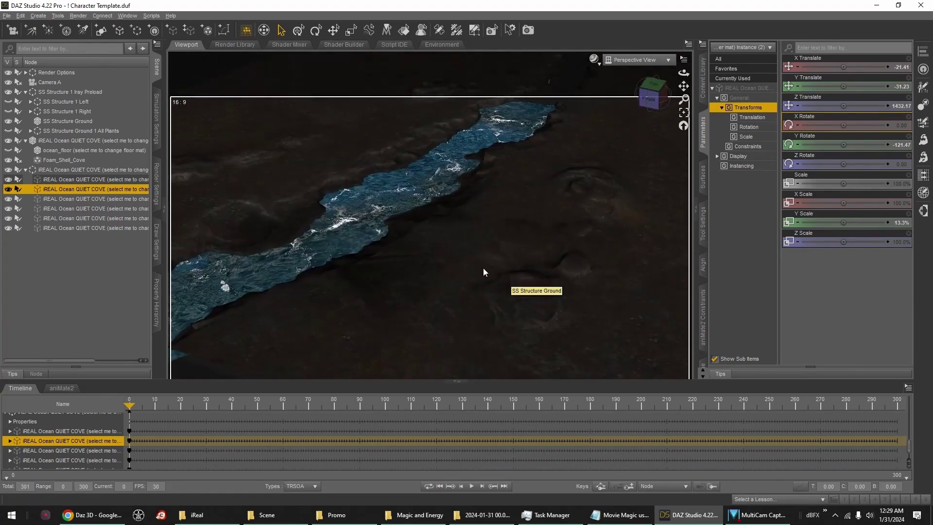
scroll(483, 268, down, 3)
Shorten the ocean's name to iREAL Ocean QUIET COVE and shift Instance (4) along the river.
click(84, 140)
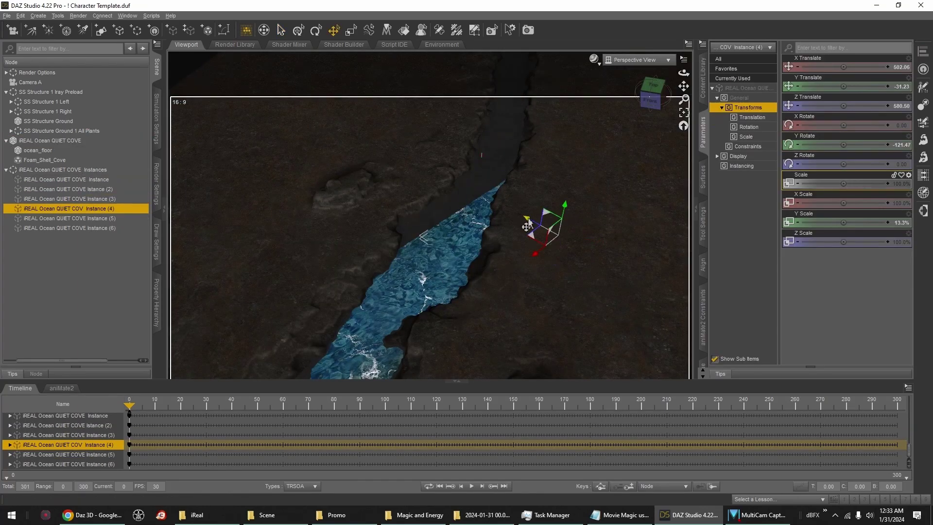
drag(528, 226, 214, 115)
Align Instance (5) to the position of Instance (2).
click(97, 189)
ctrl+click(104, 218)
click(703, 264)
click(785, 171)
click(703, 132)
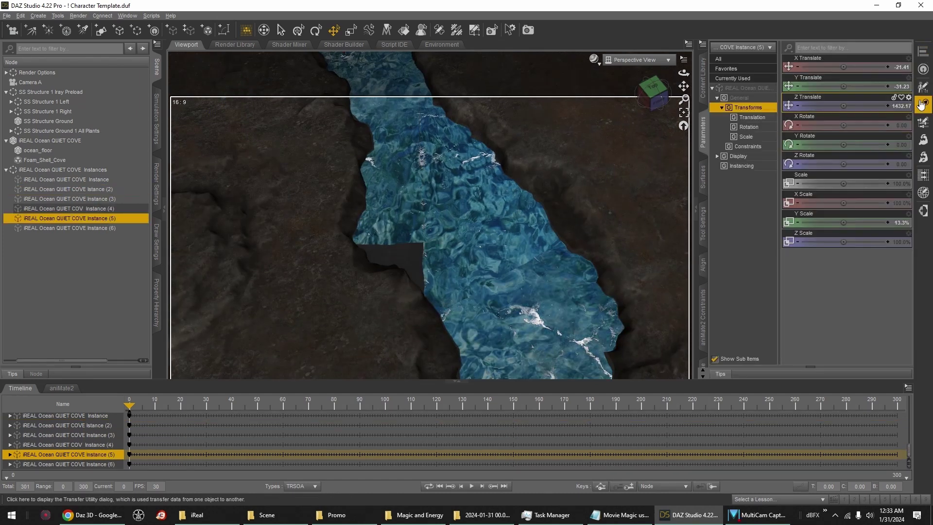
scroll(255, 108, down, 2)
click(156, 241)
click(156, 67)
scroll(533, 362, down, 2)
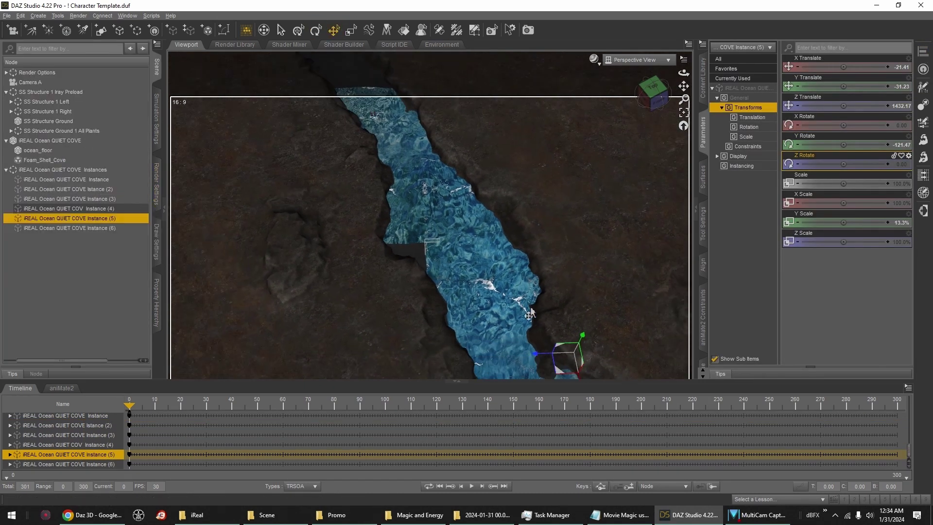
Check which stretch of river each ocean instance covers by selecting Instances (2) to (6) and toggling Instance (4).
middle_drag(246, 369, 649, 181)
click(102, 208)
click(102, 199)
click(103, 208)
click(102, 218)
click(102, 228)
click(101, 188)
click(101, 199)
click(101, 189)
click(101, 207)
drag(64, 361, 49, 361)
click(6, 208)
click(7, 208)
Align Instance (6) to Instance (4) and move it farther along the riverbed.
ctrl+click(110, 228)
click(922, 51)
click(810, 168)
click(703, 132)
key(ctrl+f)
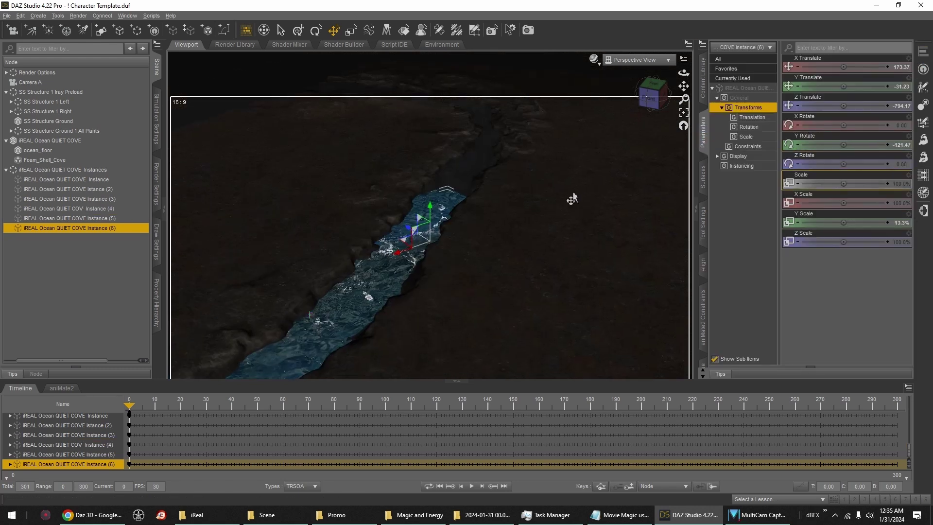
drag(399, 253, 479, 204)
mouse_move(489, 189)
mouse_down()
mouse_move(481, 188)
mouse_move(483, 219)
mouse_move(483, 194)
mouse_up()
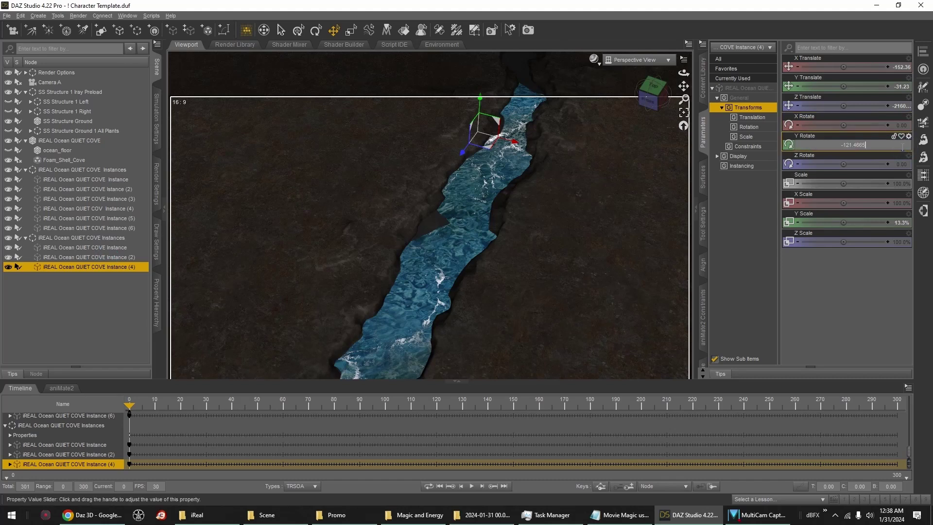
Set the Y rotation of Instance (4) in the second instances group to -121.4665.
key(Tab)
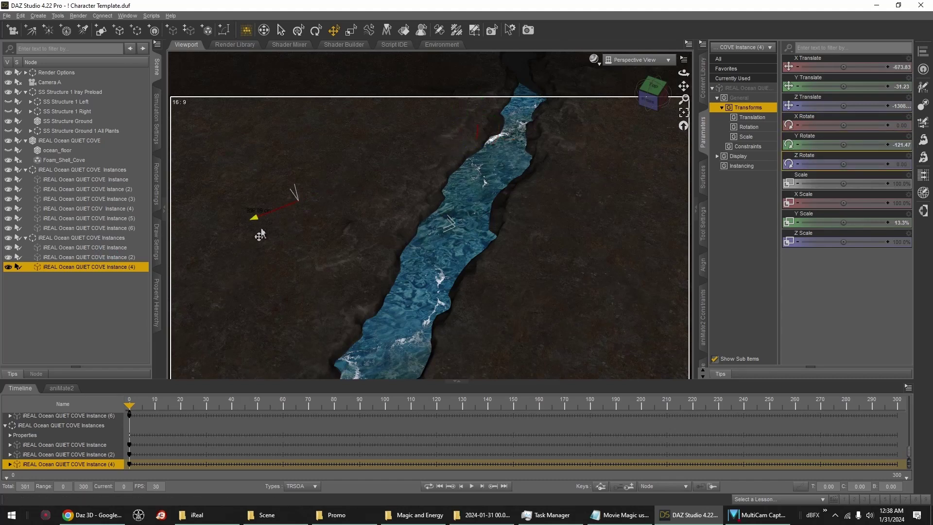
View the river through Camera A and turn the SS Structure Ground 1 All Plants group back on.
click(632, 59)
click(619, 148)
click(25, 169)
click(26, 180)
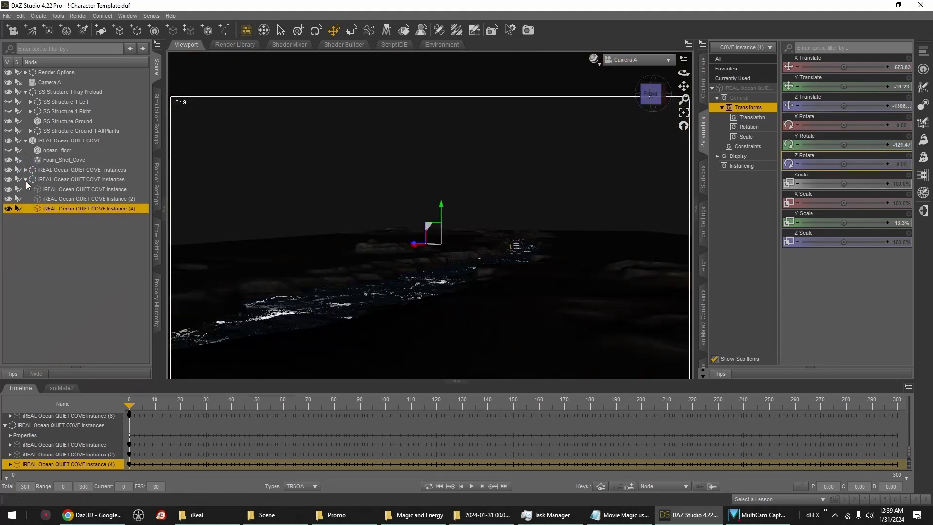
click(9, 131)
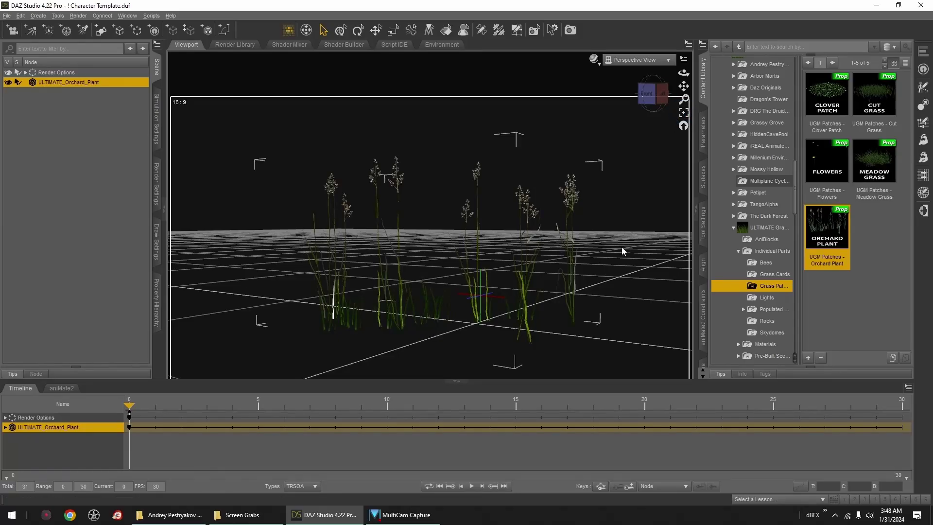
Apply the UGM Orchard Plant aniBlock to ULTIMATE_Orchard_Plant, preview the motion and return to the first frame.
scroll(622, 247, down, 5)
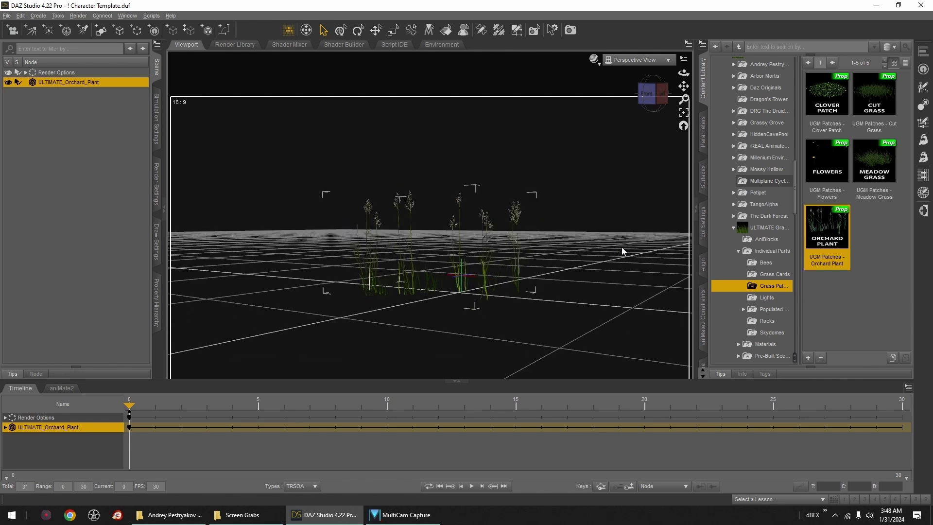
scroll(622, 246, down, 5)
drag(683, 86, 683, 116)
click(61, 388)
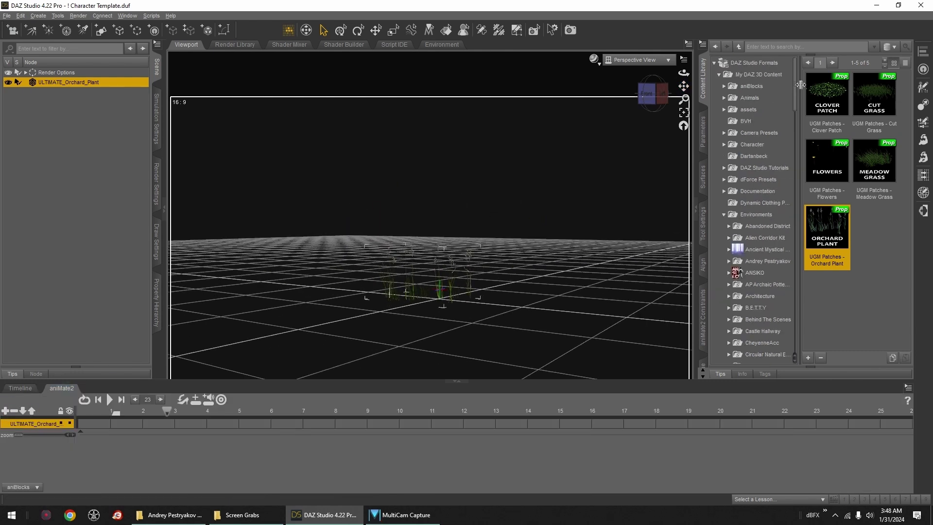
click(109, 399)
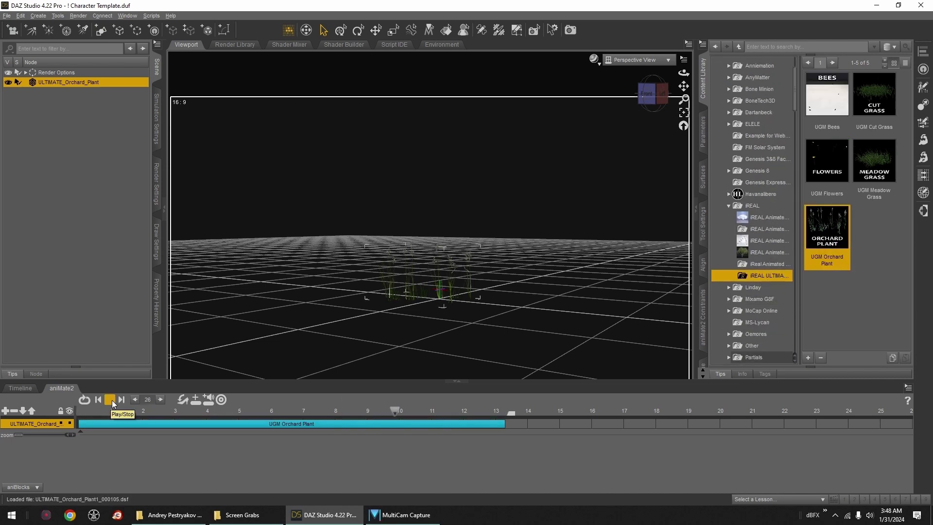
click(99, 400)
Set the viewport's draw style to NVIDIA Iray.
click(594, 59)
click(594, 192)
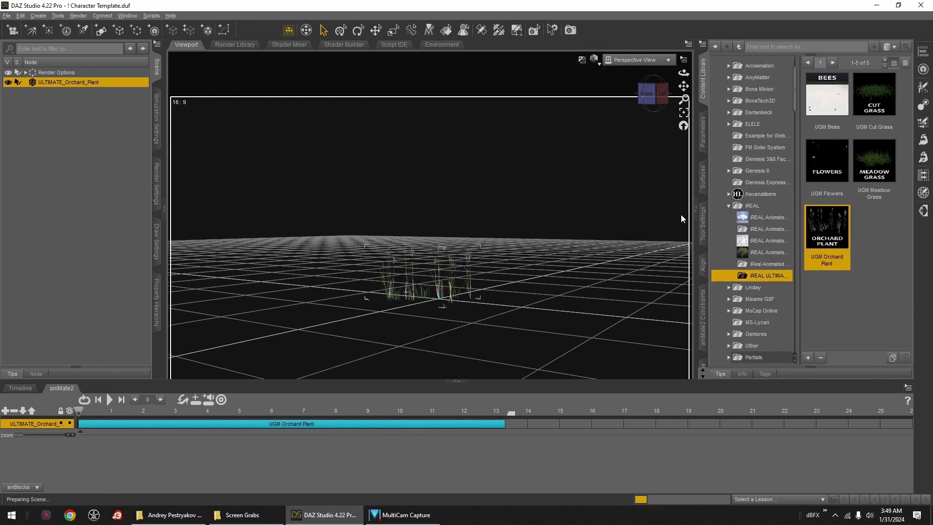
Browse the content library's environments to the ULTIMATE grass set's Grass Patches folder.
scroll(745, 221, up, 2)
click(723, 86)
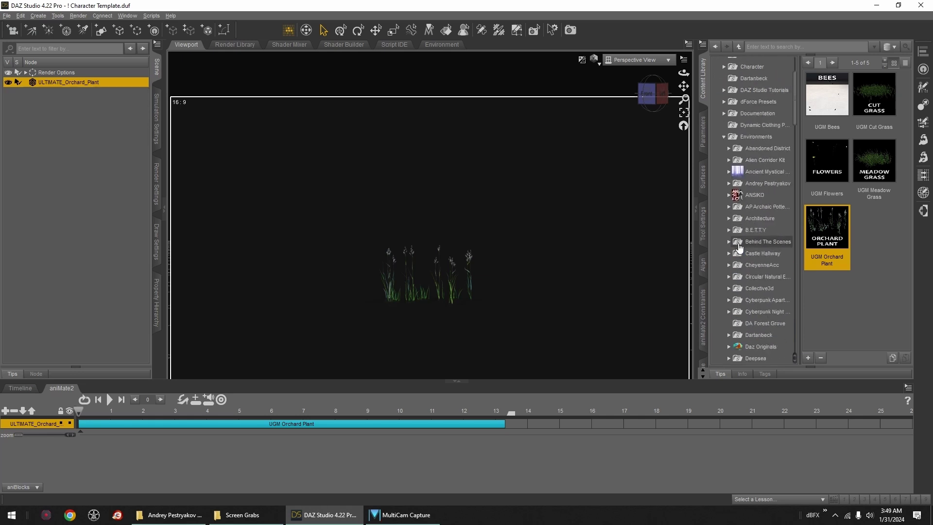
scroll(734, 173, down, 2)
click(772, 242)
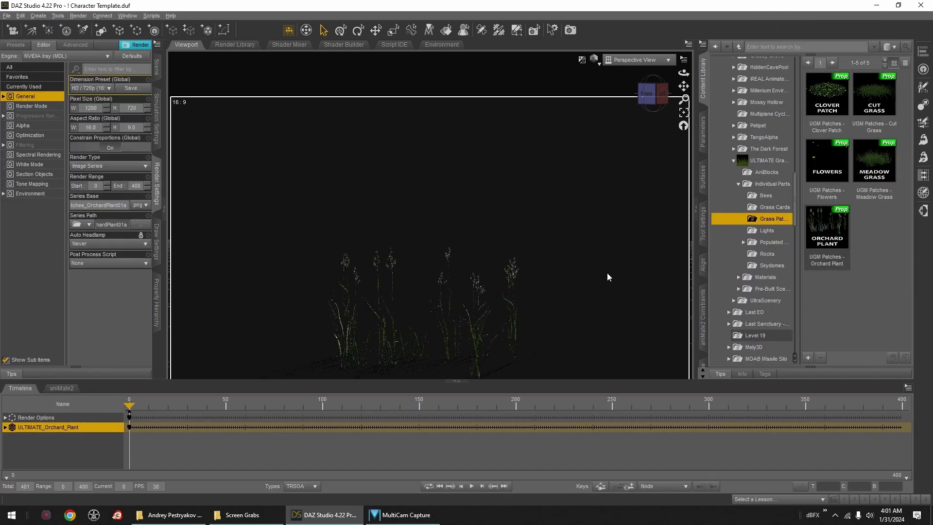
Switch to File Explorer and edit the river sequence folder's name as AndreyRocksStruct_RiverAnim01a_83fLoop.
click(187, 516)
double_click(758, 321)
click(762, 311)
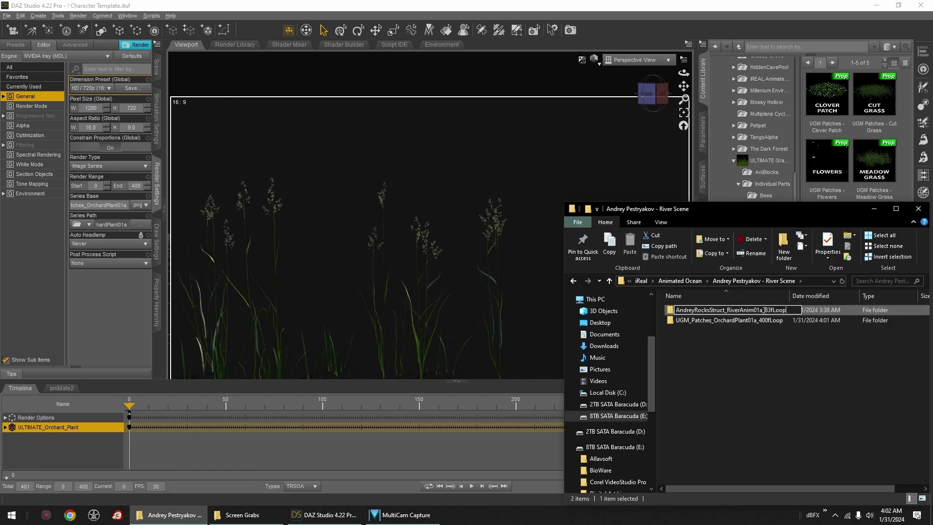
Browse through the iReal project folders to look over the saved scene folders.
click(641, 282)
click(695, 281)
double_click(693, 339)
double_click(693, 382)
double_click(693, 331)
double_click(693, 311)
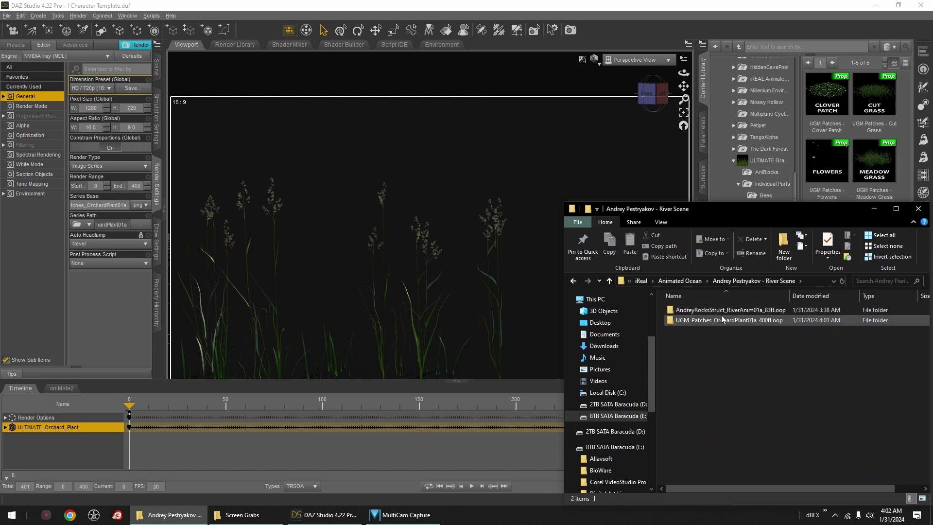
Replace the orchard plant with the UGM Patches - Meadow Grass prop and switch the viewport out of Iray drawing.
click(874, 209)
click(156, 67)
key(Delete)
click(594, 60)
click(596, 157)
mouse_move(795, 198)
mouse_down()
mouse_move(795, 141)
mouse_move(796, 193)
mouse_up()
double_click(874, 161)
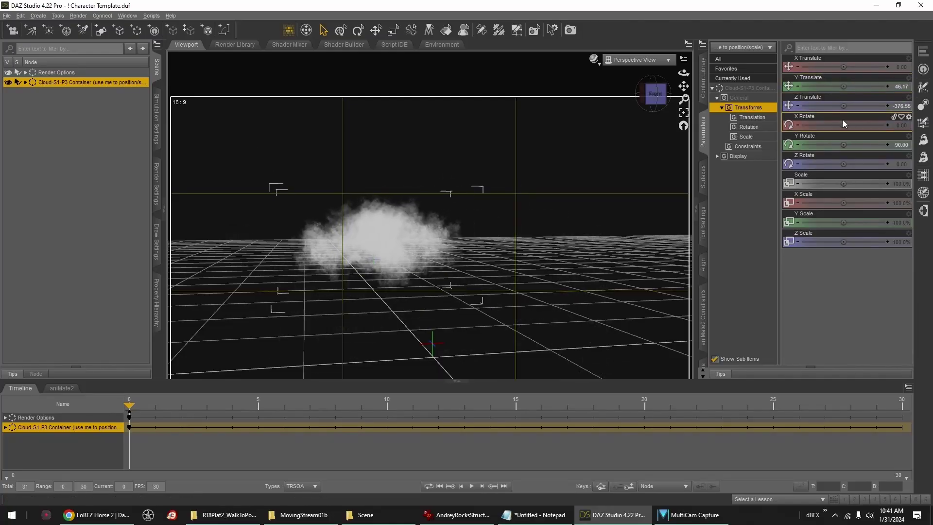
Scale the cloud container and adjust its translation in the scene.
key(alt+Tab)
key(alt+Tab)
drag(843, 183, 857, 183)
click(456, 515)
click(456, 515)
drag(843, 106, 828, 105)
drag(849, 67, 844, 90)
Enlarge the cloud container and set the viewport's draw style to NVIDIA Iray for a check.
click(594, 59)
click(587, 188)
click(593, 59)
click(591, 155)
drag(843, 183, 855, 183)
click(594, 59)
click(586, 188)
Open the environment render settings and load SS Iray Light presets from the stones set's SS Cameras folder.
click(157, 183)
click(30, 193)
drag(148, 121, 147, 97)
click(703, 83)
click(156, 67)
click(86, 92)
click(760, 264)
double_click(873, 170)
double_click(828, 260)
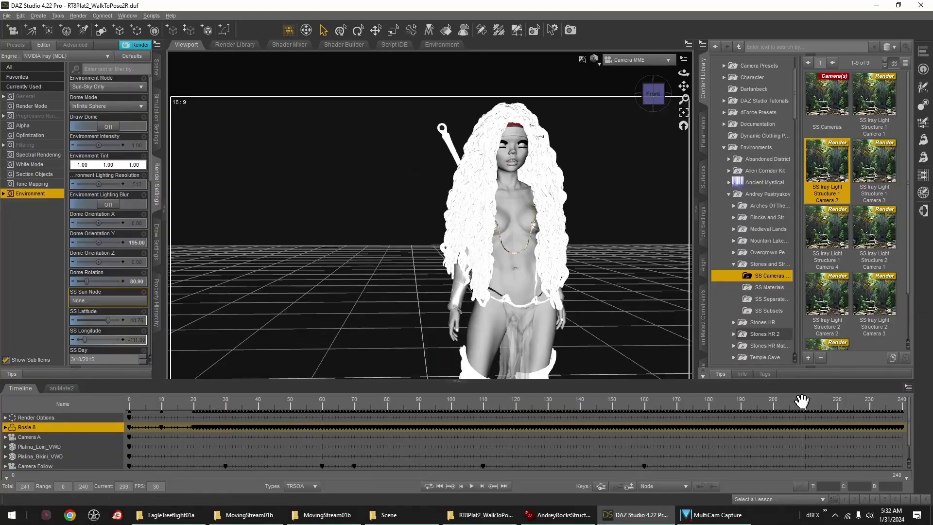
Adjust the character group's Y rotation at frame 30 and play the walk animation.
drag(802, 400, 222, 403)
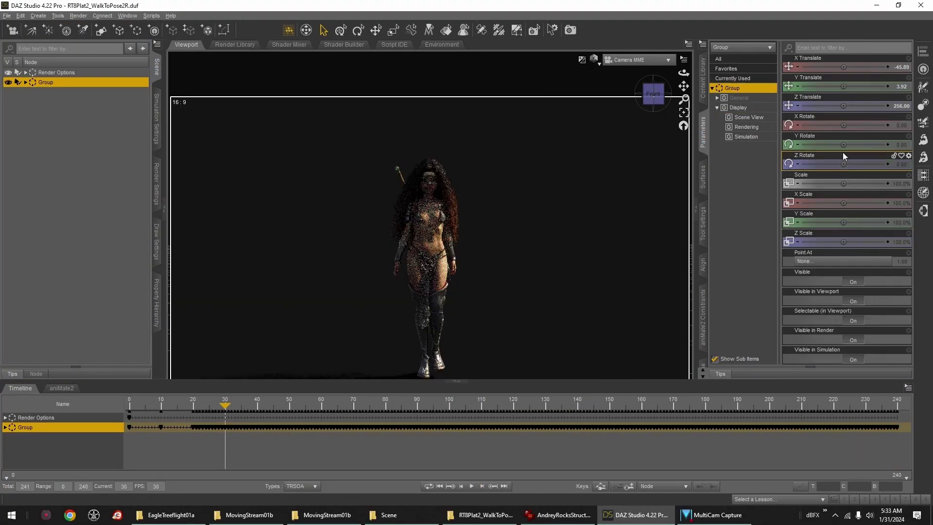
click(854, 144)
click(471, 486)
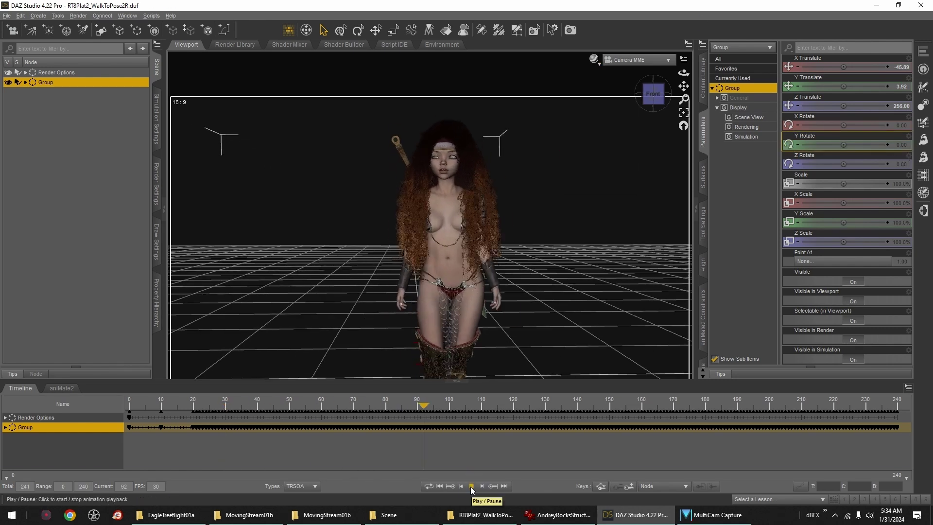
click(471, 486)
Set the character group's Y Rotate to 33 at frame 130.
drag(855, 144, 846, 148)
click(845, 144)
key(Return)
click(901, 146)
text(33)
key(Return)
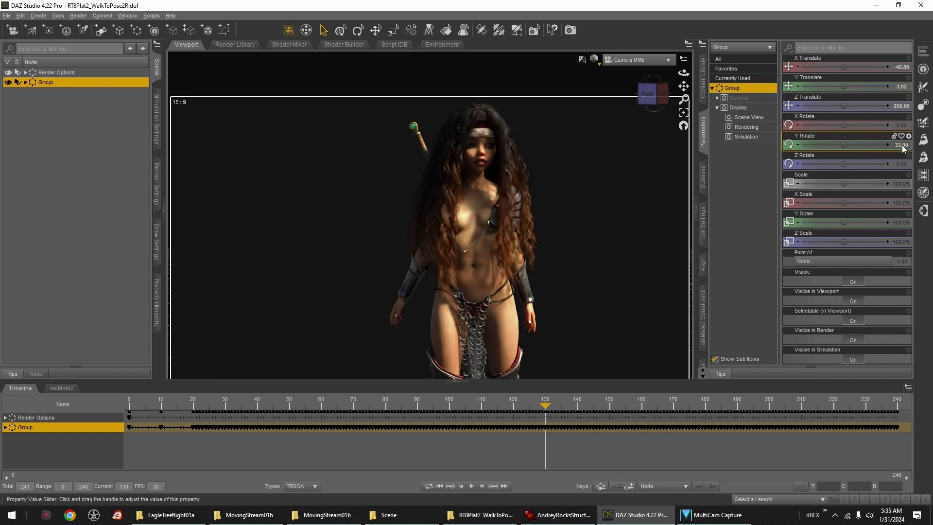
Check the character's rotation and lighting at frames 180 and 210 against the environment render settings.
click(461, 487)
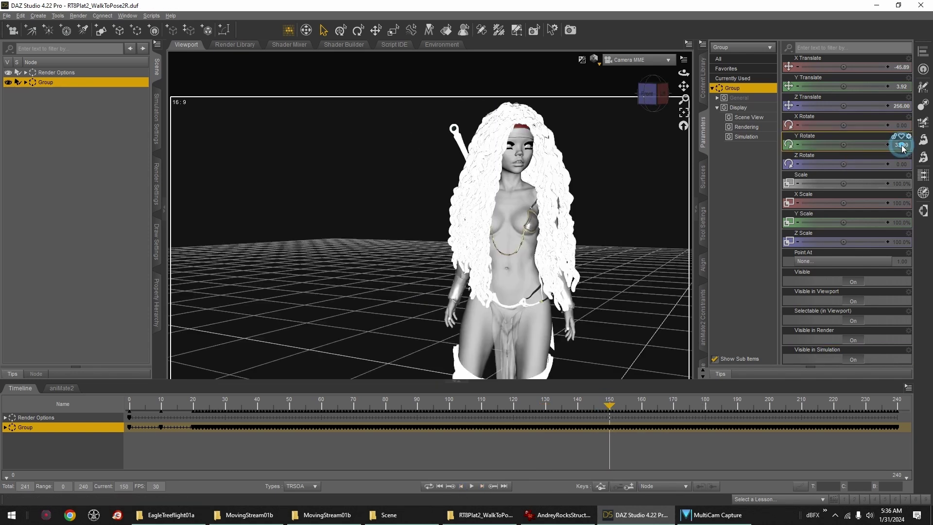
click(693, 403)
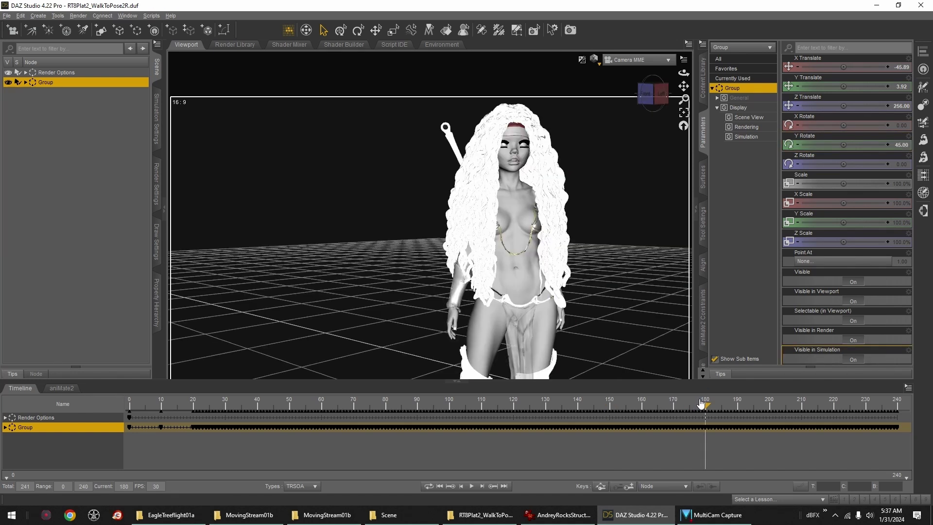
click(801, 403)
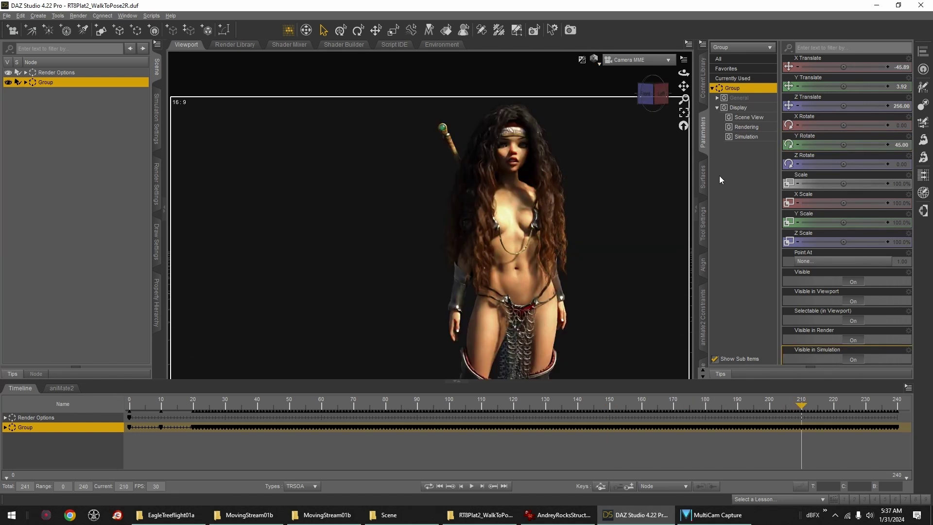
click(155, 202)
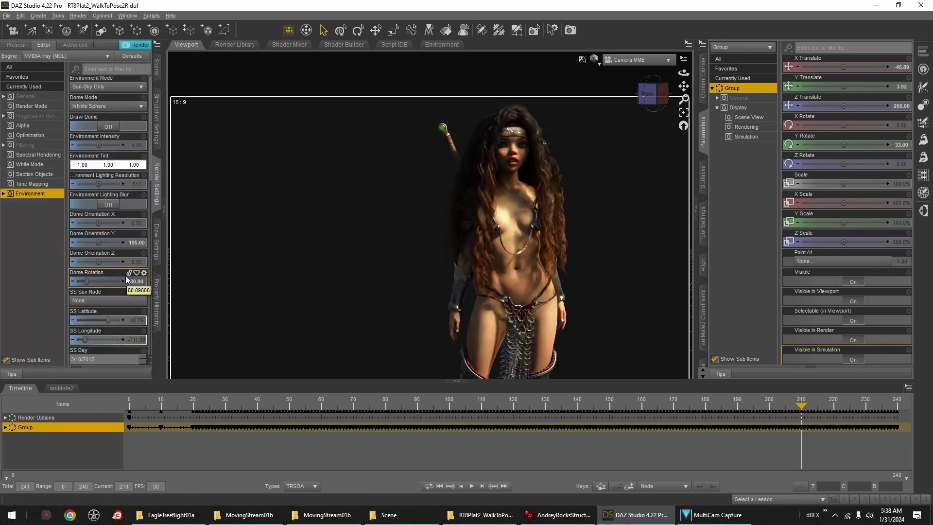
scroll(126, 280, down, 3)
click(131, 242)
Check the character group's turn from frame 30 through frame 130 and expand its keys on the timeline.
click(220, 403)
click(155, 66)
click(321, 403)
click(414, 404)
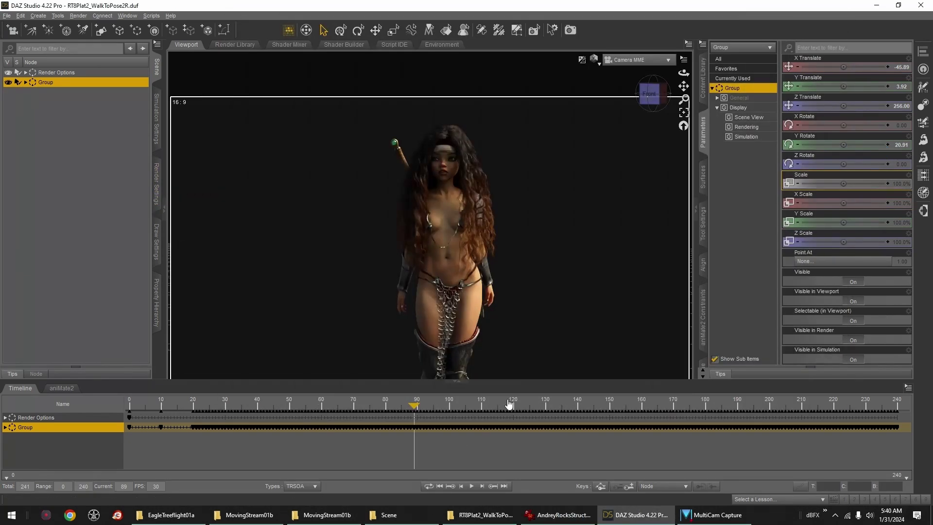
click(509, 404)
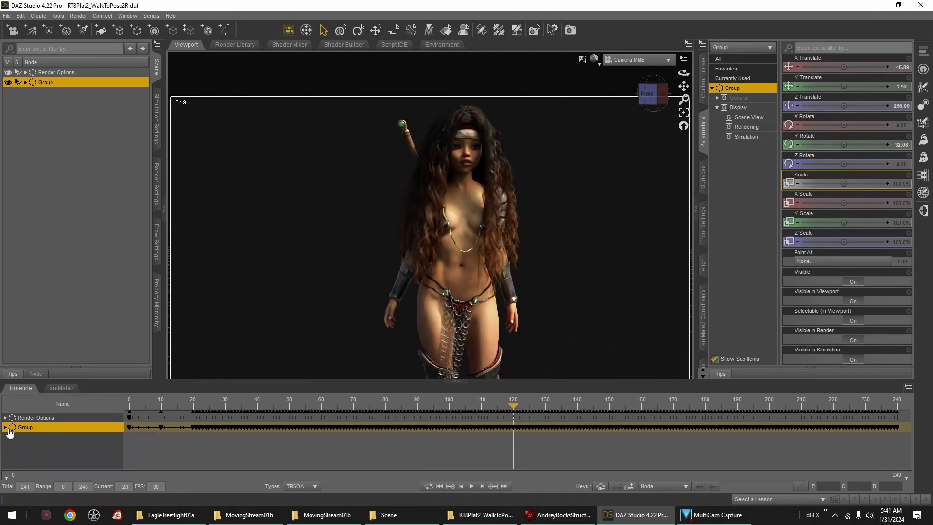
click(5, 427)
click(544, 403)
Choose the output folder for the RT8Plat2_WalkToPose2R image series render.
click(156, 183)
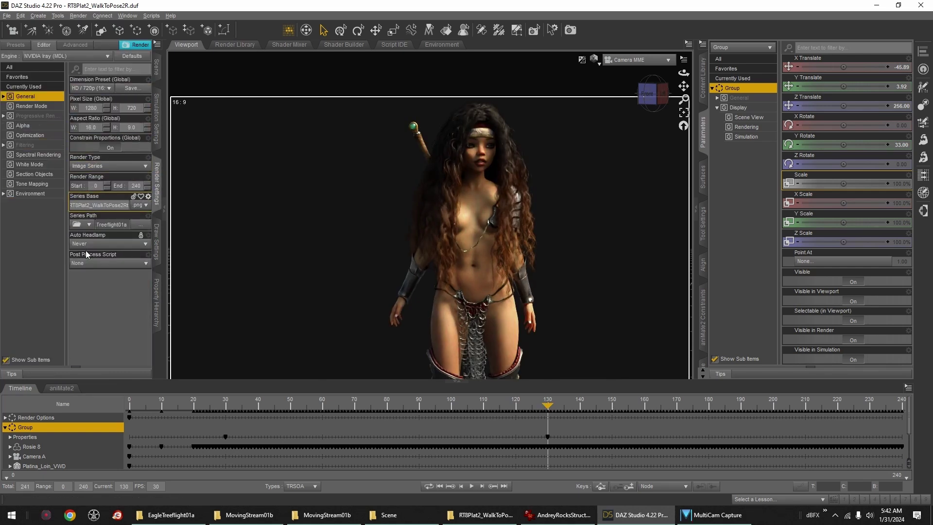
click(76, 224)
click(379, 389)
click(887, 405)
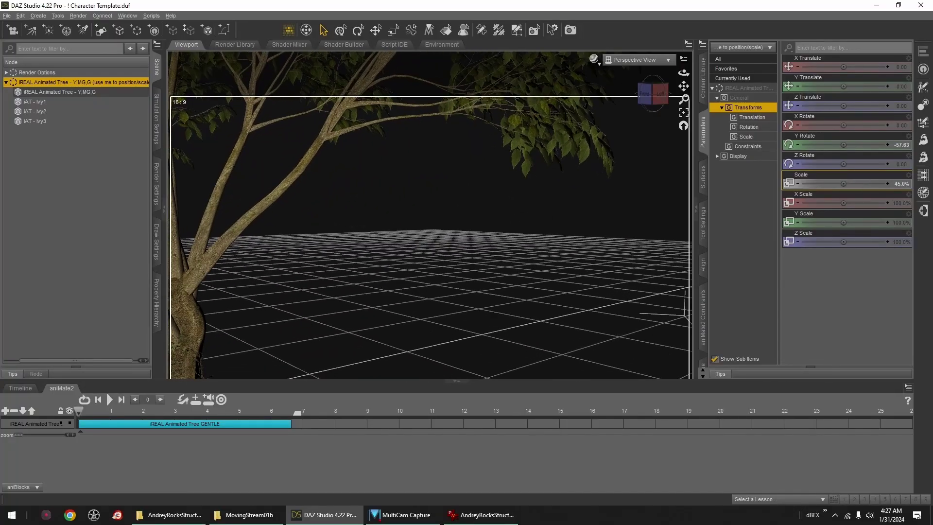
Reframe the animated tree at frame 0 and open the folder selection for its image series path.
click(27, 389)
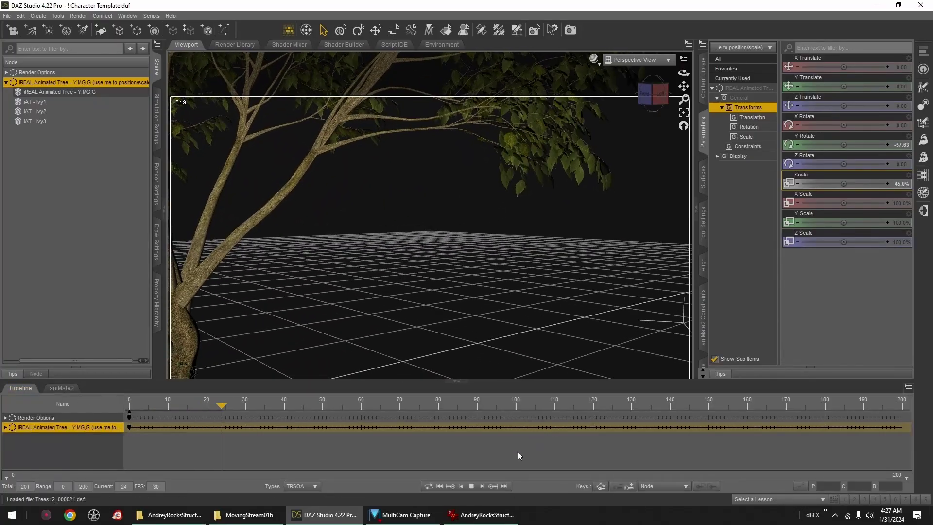
click(470, 485)
click(439, 486)
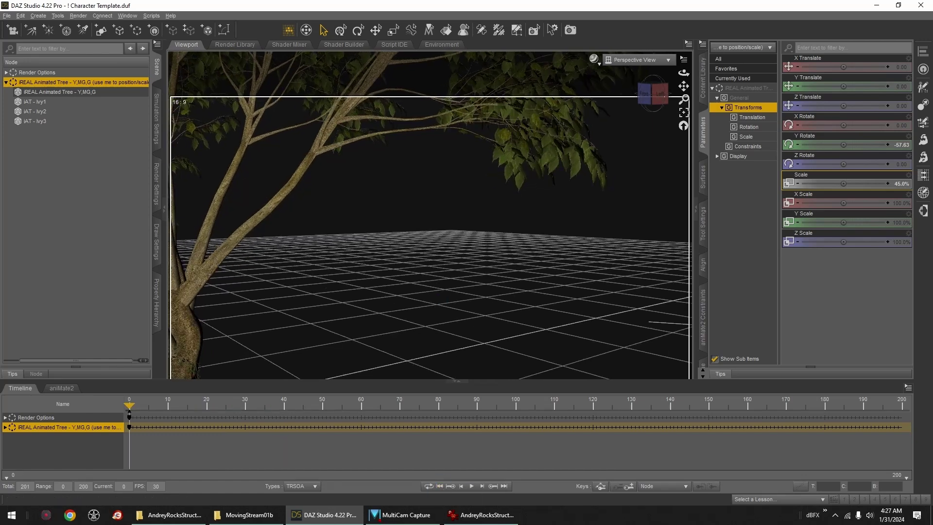
middle_drag(452, 327, 470, 315)
click(156, 184)
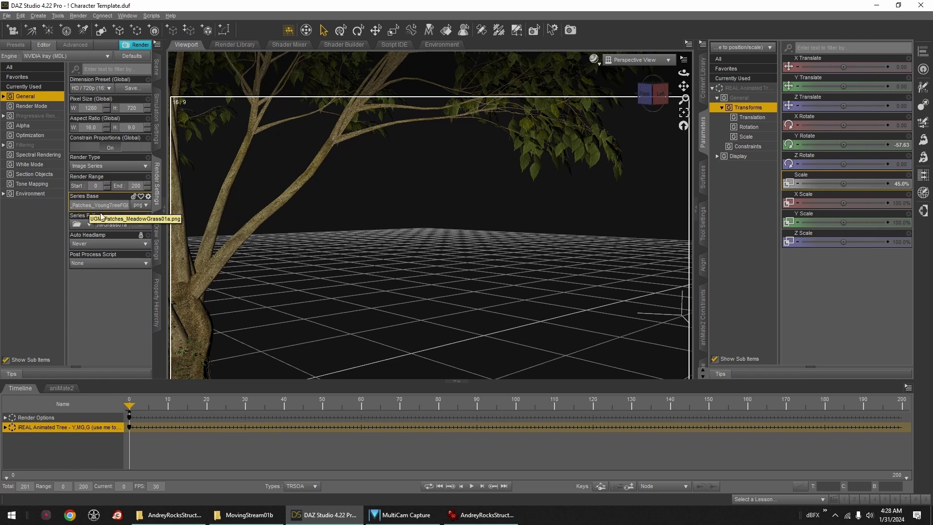
click(140, 224)
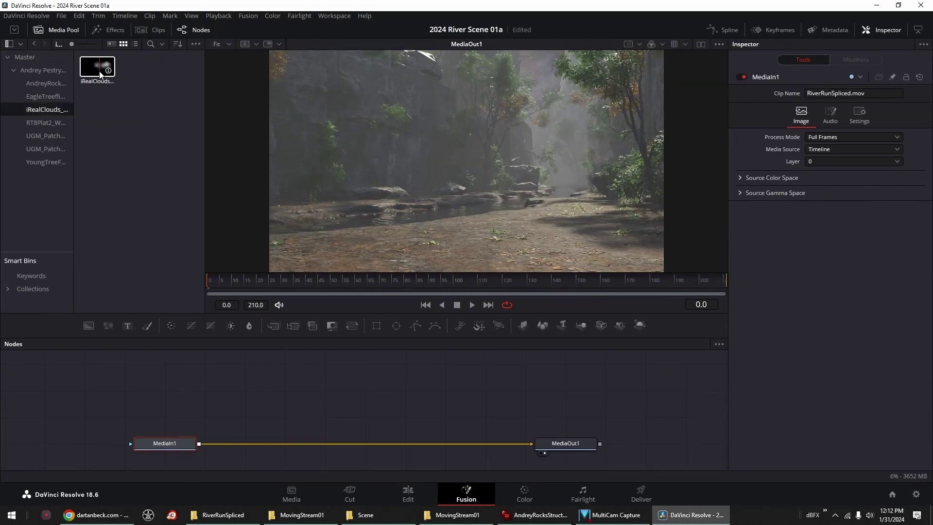
Switch to DaVinci Resolve, space out MediaIn1 and MediaOut1, and merge the iRealClouds clip between them.
drag(165, 443, 59, 443)
drag(565, 443, 684, 443)
drag(97, 66, 143, 443)
drag(143, 376, 64, 375)
Adjust the center and size of the clouds in Merge1 over the river background.
click(155, 443)
drag(889, 130, 872, 129)
drag(843, 142, 844, 141)
drag(834, 129, 812, 129)
drag(889, 129, 908, 129)
Insert a Defocus node between the clouds clip and Merge1, and play the composite to tune the mist.
right_click(118, 401)
key(space)
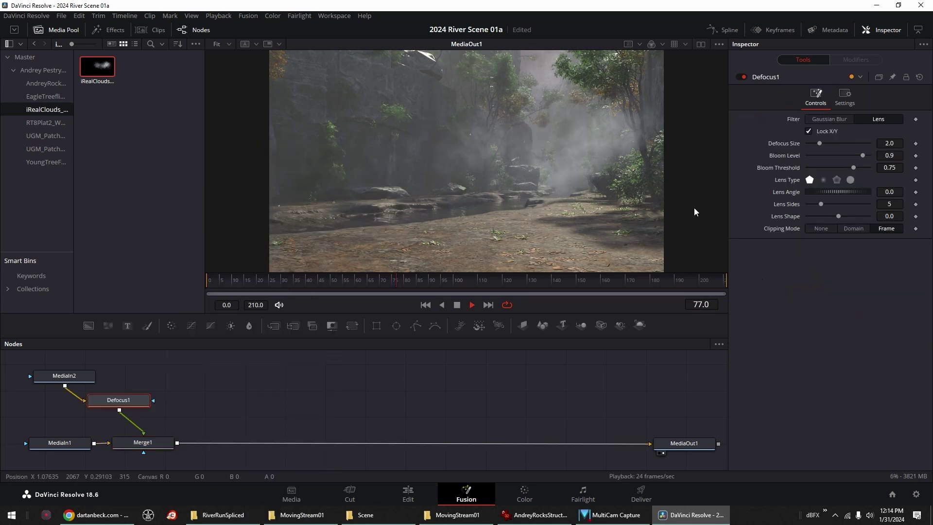
drag(862, 155, 840, 142)
Set Merge1's center to X 0.606, Y 0.41, its size to 1.32 and its blend to 0.441.
click(142, 442)
drag(889, 129, 854, 130)
drag(826, 129, 871, 130)
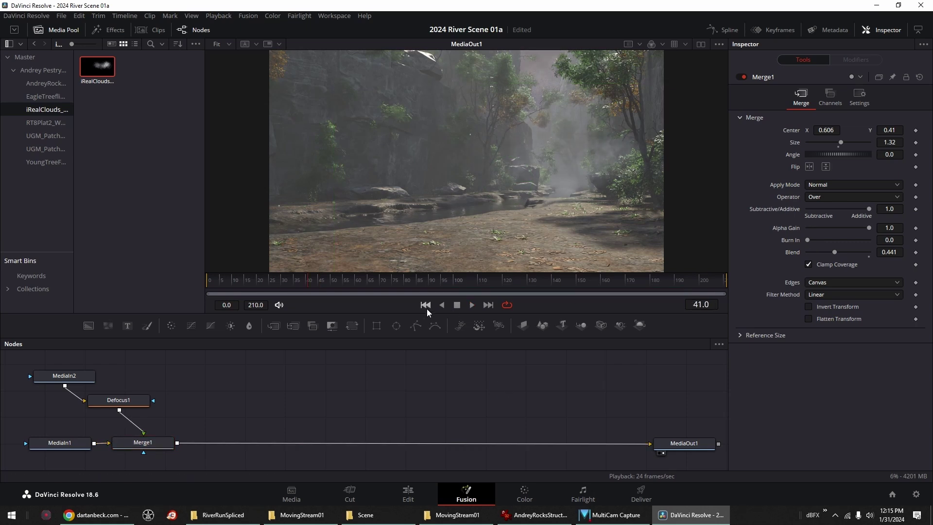
Merge the UGM orchard plant image sequence after Merge1 and rename its input node OrchardPlants.
click(45, 149)
drag(103, 71, 209, 440)
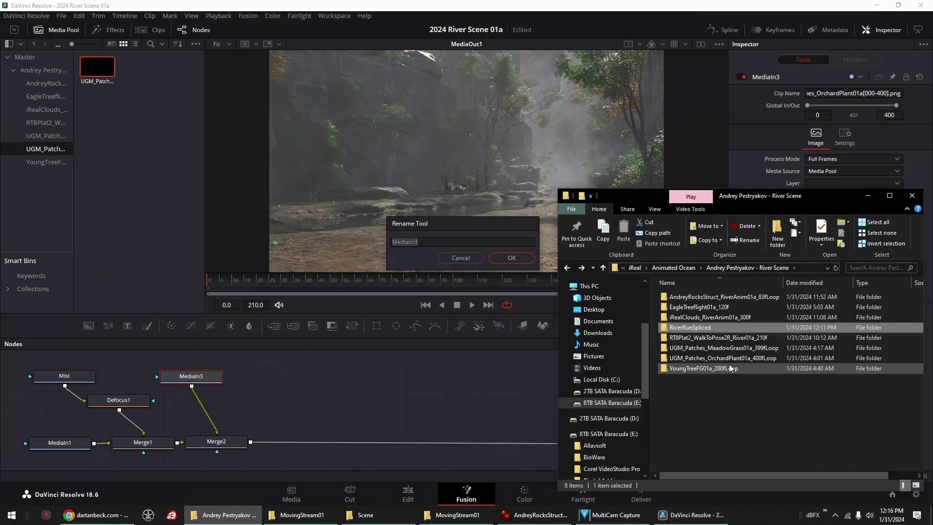
click(462, 241)
text(OrchardPlants)
key(Return)
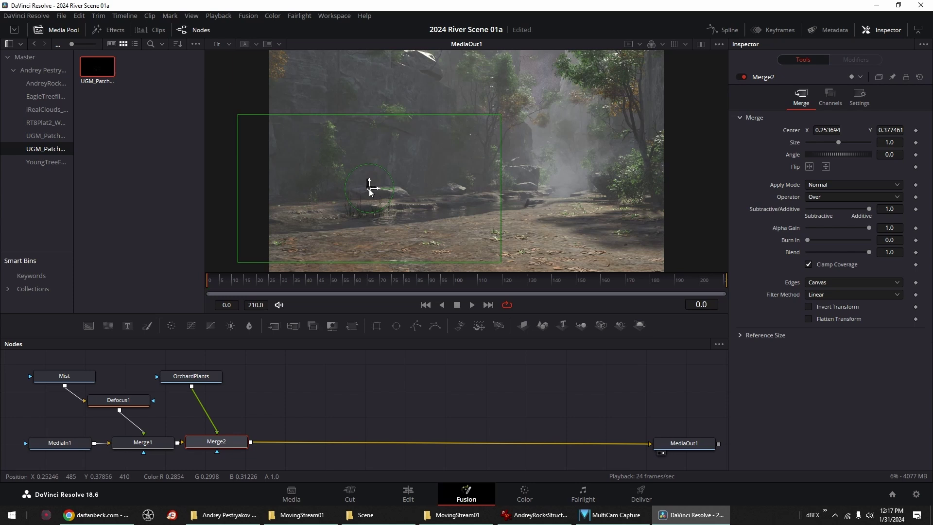
Insert a BrightnessContrast node between OrchardPlants and Merge2 and raise its gain.
right_click(205, 411)
click(437, 179)
drag(838, 133, 846, 133)
Paste an instance of OrchardPlants, feed it into the flow through Merge3, and offset it in the viewer.
right_click(207, 376)
click(224, 123)
right_click(245, 375)
click(272, 362)
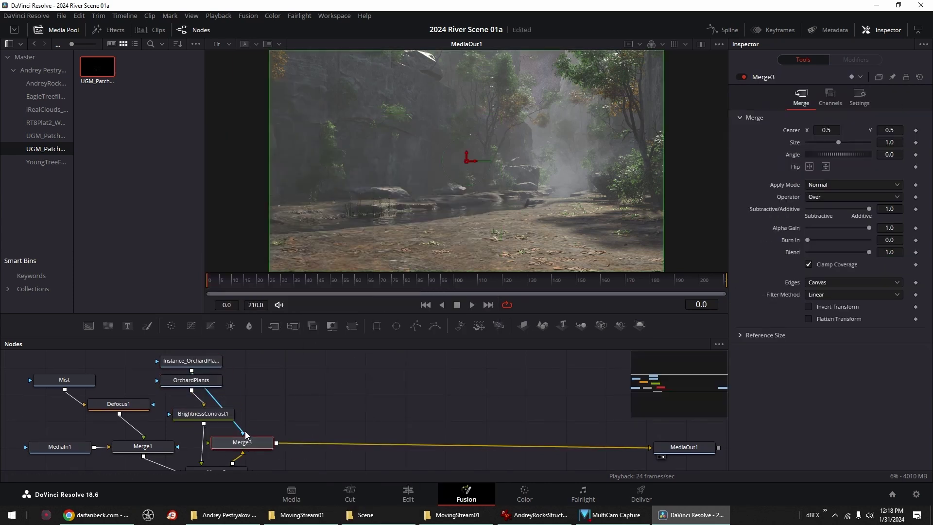
drag(269, 443, 310, 424)
drag(191, 360, 272, 360)
click(290, 423)
drag(467, 161, 443, 133)
Replace the instanced plant node with an independent copy of OrchardPlants and arrange it by Merge3.
click(291, 359)
key(Delete)
key(ctrl+v)
drag(315, 397, 265, 374)
drag(284, 435, 231, 395)
Copy BrightnessContrast1 into the second plant branch and move Merge3's center to about X 0.151, Y 0.351.
click(203, 369)
key(ctrl+c)
key(ctrl+v)
click(238, 465)
drag(417, 194, 329, 196)
scroll(377, 389, down, 1)
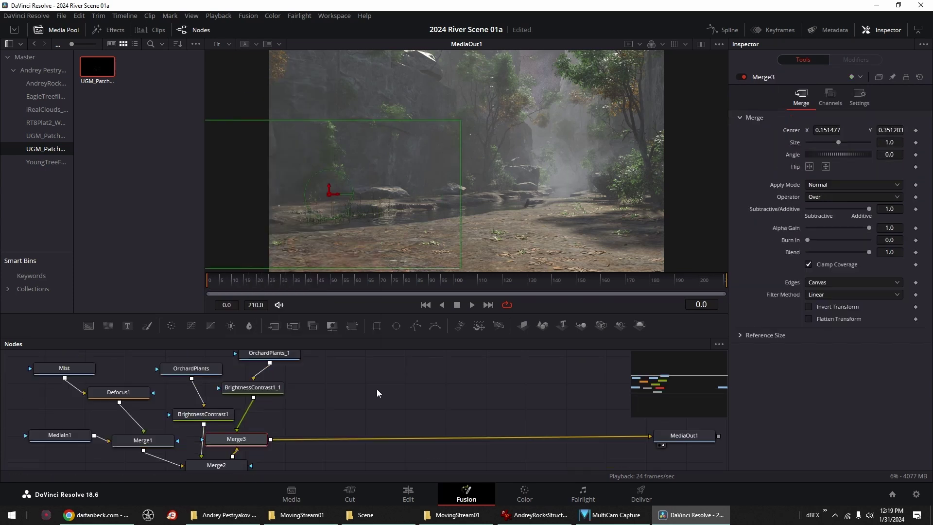
Rearrange the two orchard plant branches and their merges into a compact node cluster.
scroll(377, 393, down, 1)
drag(216, 436, 238, 460)
drag(236, 410, 242, 434)
drag(251, 358, 214, 362)
scroll(213, 365, up, 2)
drag(269, 381, 196, 378)
Enlarge the node area and duplicate the whole orchard plant node cluster.
drag(279, 360, 195, 469)
drag(532, 272, 533, 193)
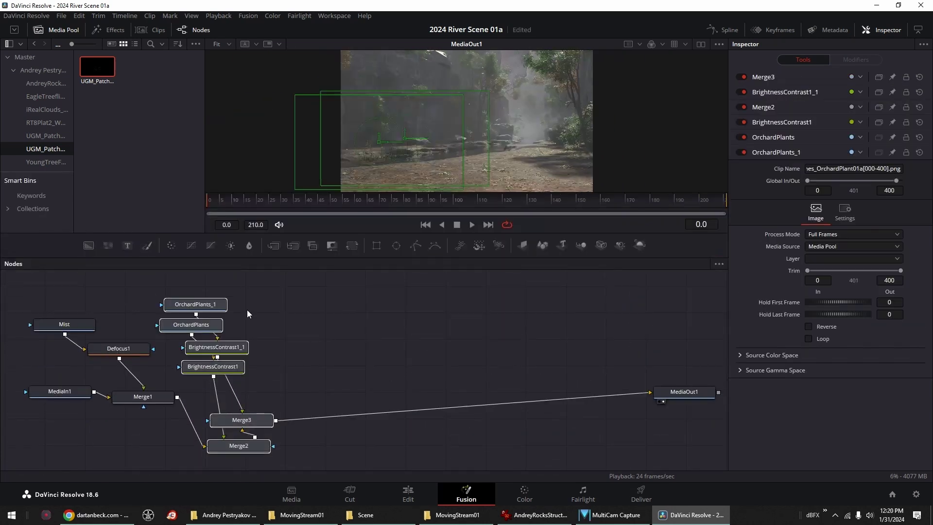
key(ctrl+c)
key(ctrl+v)
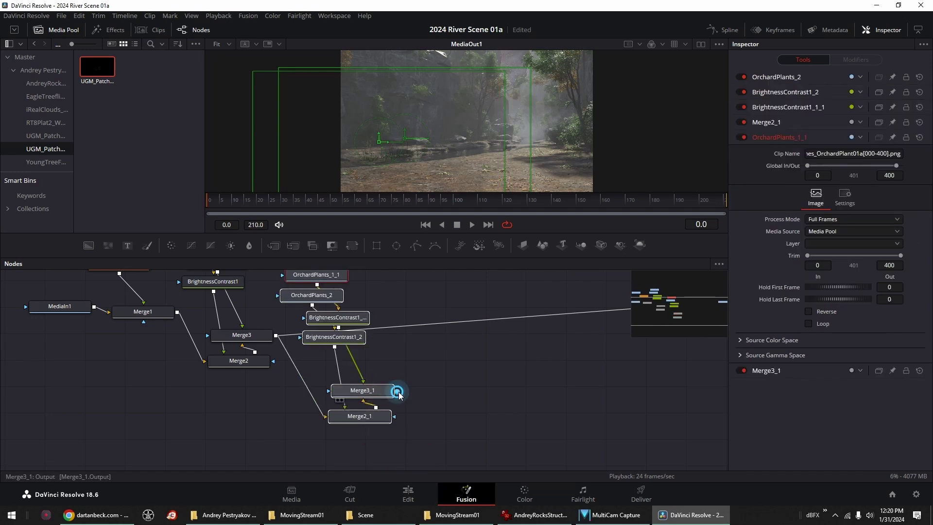
Connect the duplicated cluster's Merge3_1 to MediaOut1 and reposition its plants farther along the riverbank in the viewer.
drag(479, 384, 479, 384)
middle_drag(479, 384, 374, 404)
drag(290, 411, 545, 327)
drag(258, 410, 253, 407)
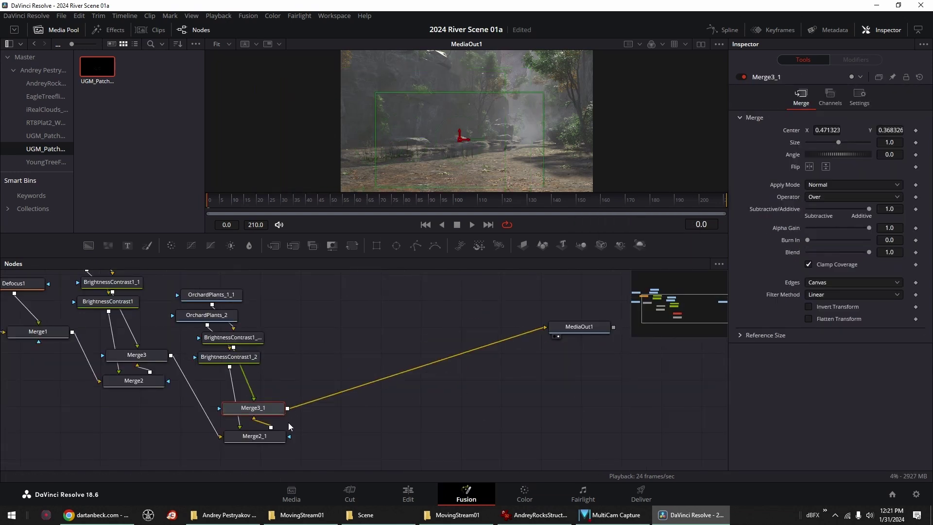
drag(486, 258, 486, 371)
drag(533, 201, 525, 203)
Raise the gain on a BrightnessContrast node of the orchard plants.
scroll(350, 420, down, 2)
scroll(350, 420, up, 1)
click(229, 413)
drag(838, 131, 845, 131)
Group all orchard plant nodes and their merges into a single node after Merge1.
click(233, 406)
right_click(260, 425)
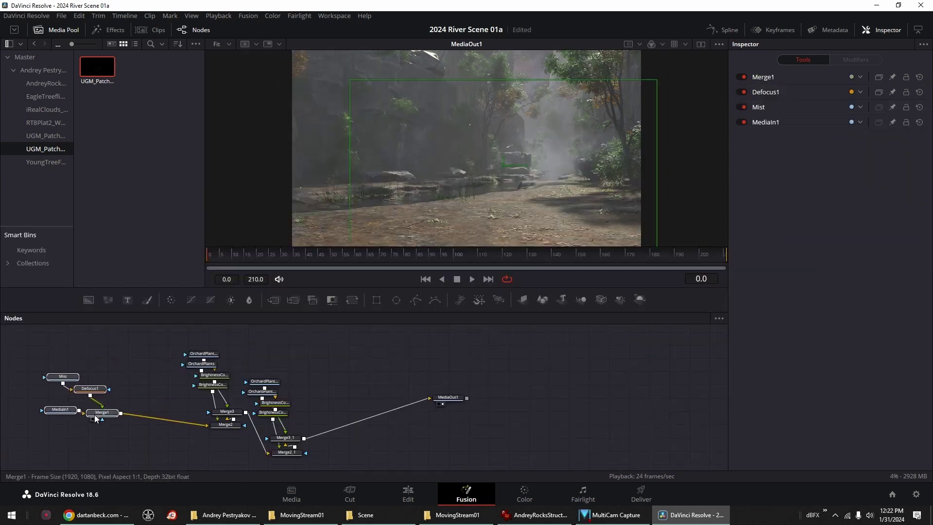
key(ctrl+g)
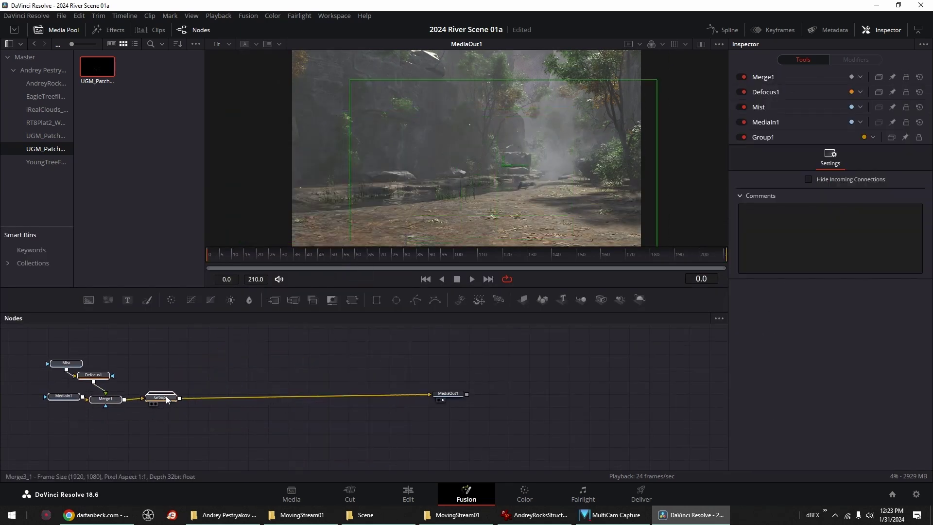
Merge the MeadowGrass sequence after Group1 at center X 0.377, Y 0.363 and size 0.47, and rename its node Grass.
drag(97, 66, 280, 419)
drag(351, 236, 418, 177)
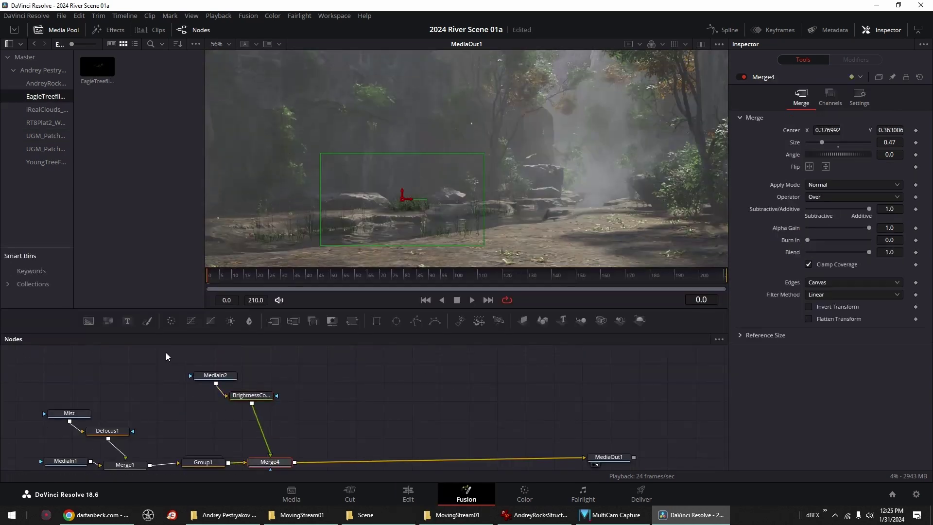
right_click(199, 376)
click(224, 327)
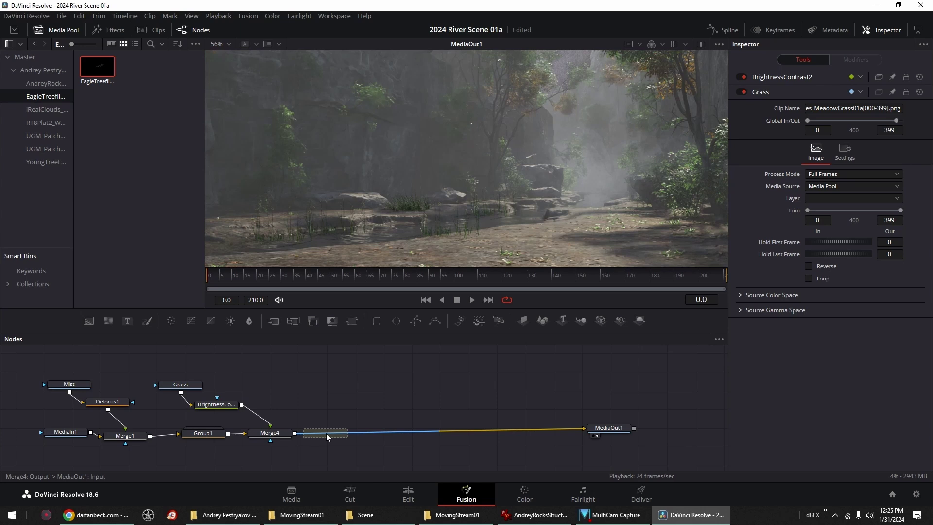
Merge the EagleTreeflight sequence after Merge4 and rename its input node Eagle.
key(F2)
text(E)
text(agle)
key(Return)
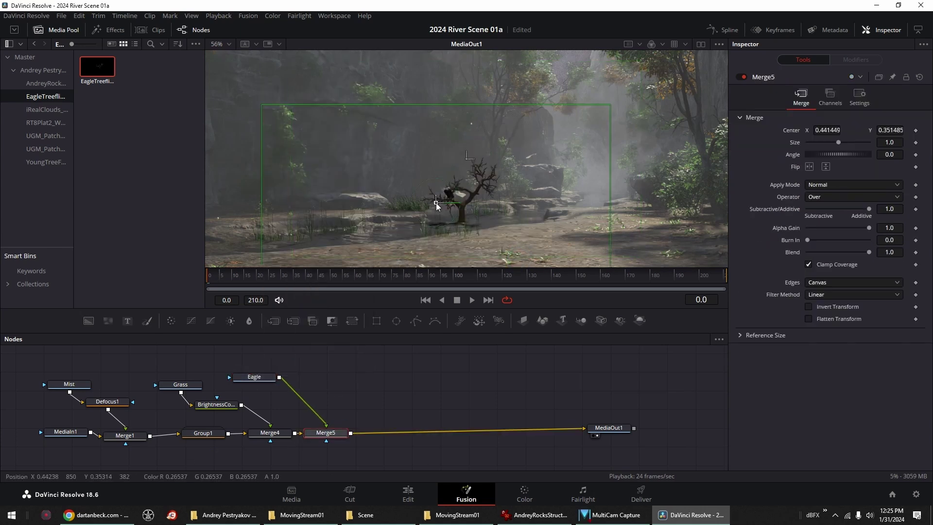
Move the eagle's tree onto the near riverbank, with Merge5's center at about X 0.296, Y 0.342.
drag(448, 198, 374, 212)
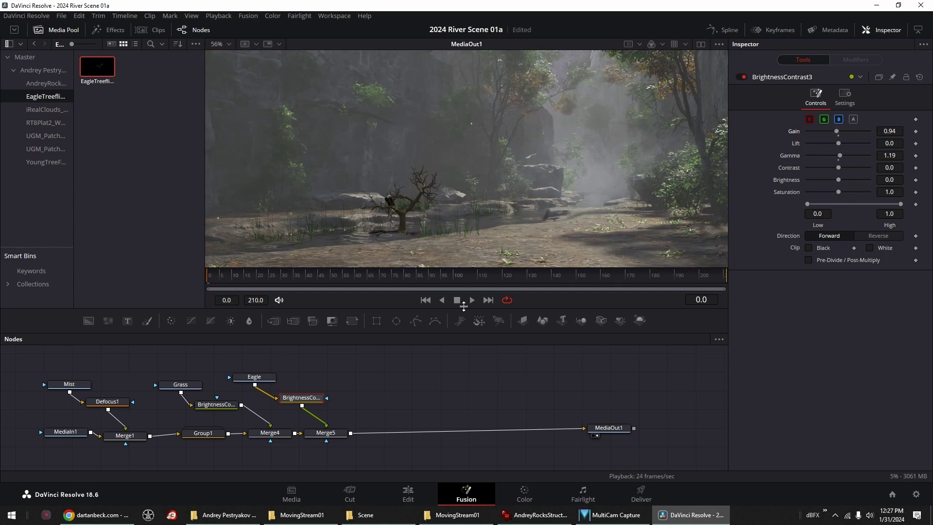
click(326, 432)
drag(375, 212, 361, 207)
click(302, 397)
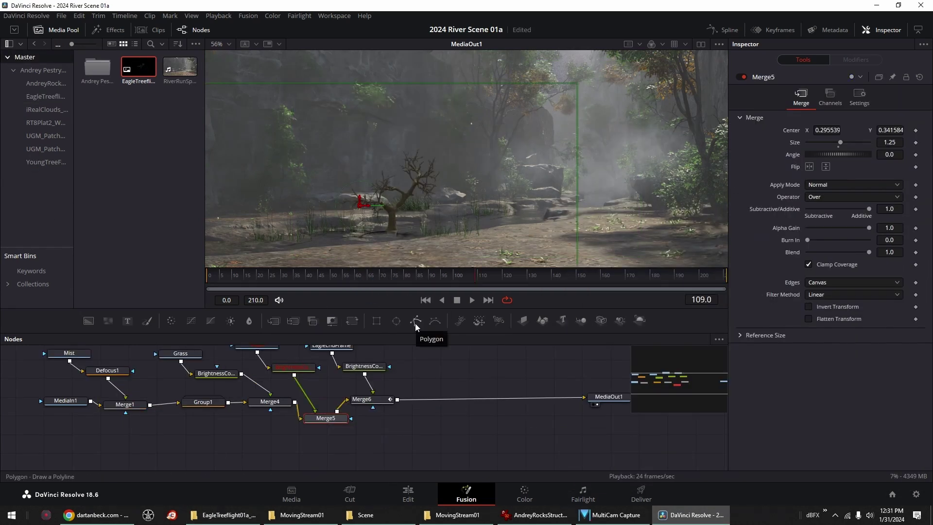
Add an inverted B-Spline mask to Merge5, drawn around the ground at the tree's base with about 0.05 soft edge.
click(434, 320)
click(334, 236)
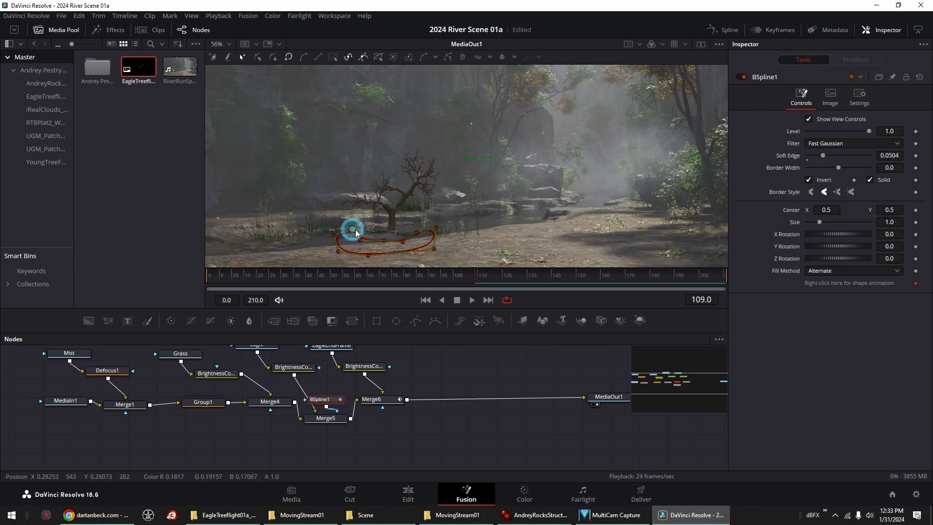
click(248, 288)
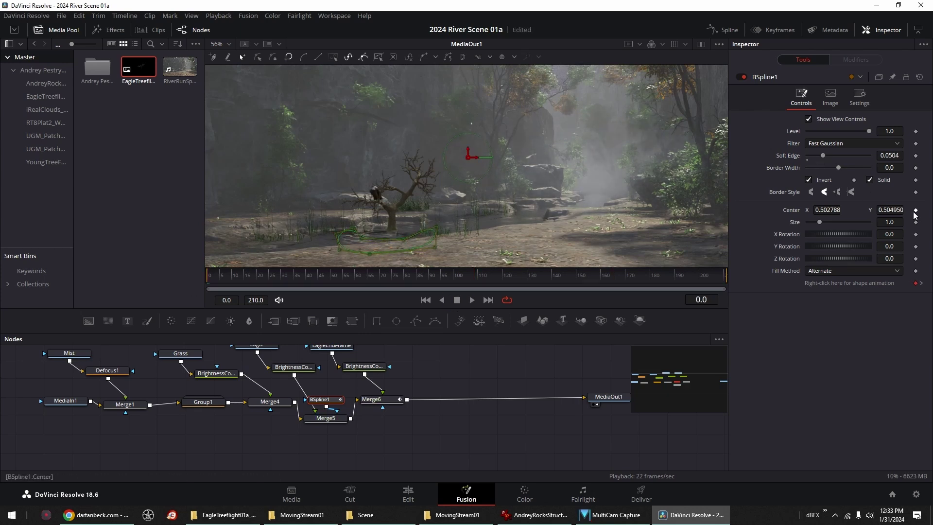